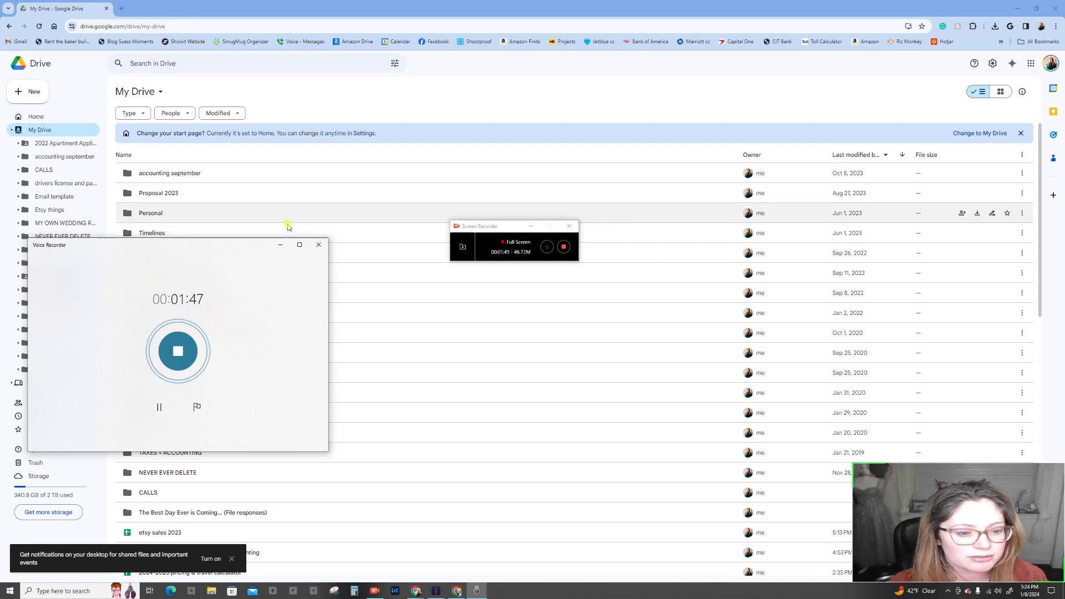
- Minimize the recorder windows and create a new folder named 2023 Accounting in My Drive
left_click(280, 244)
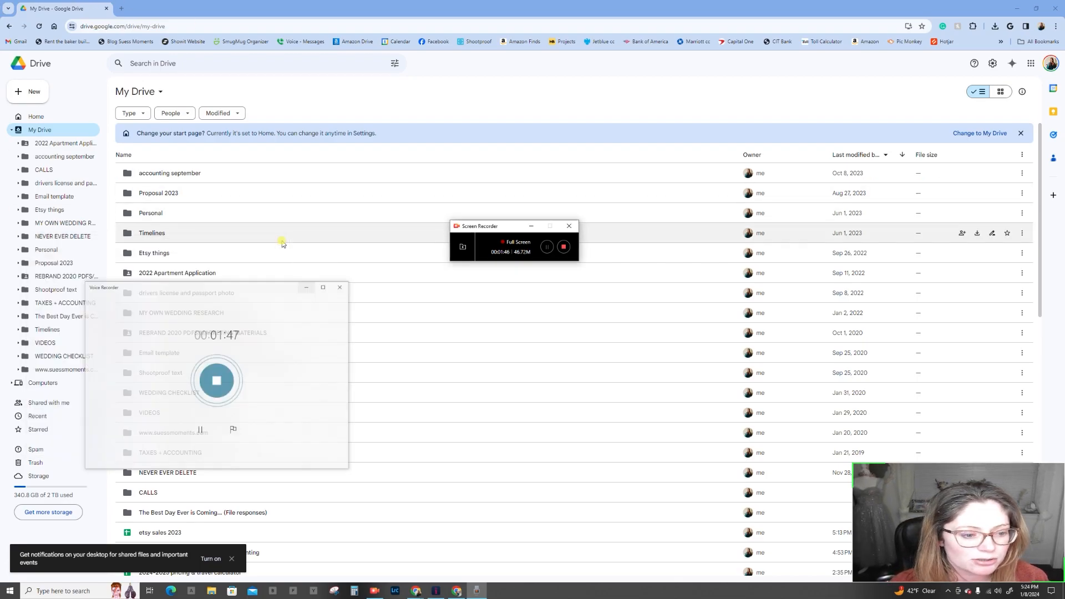
left_click(532, 232)
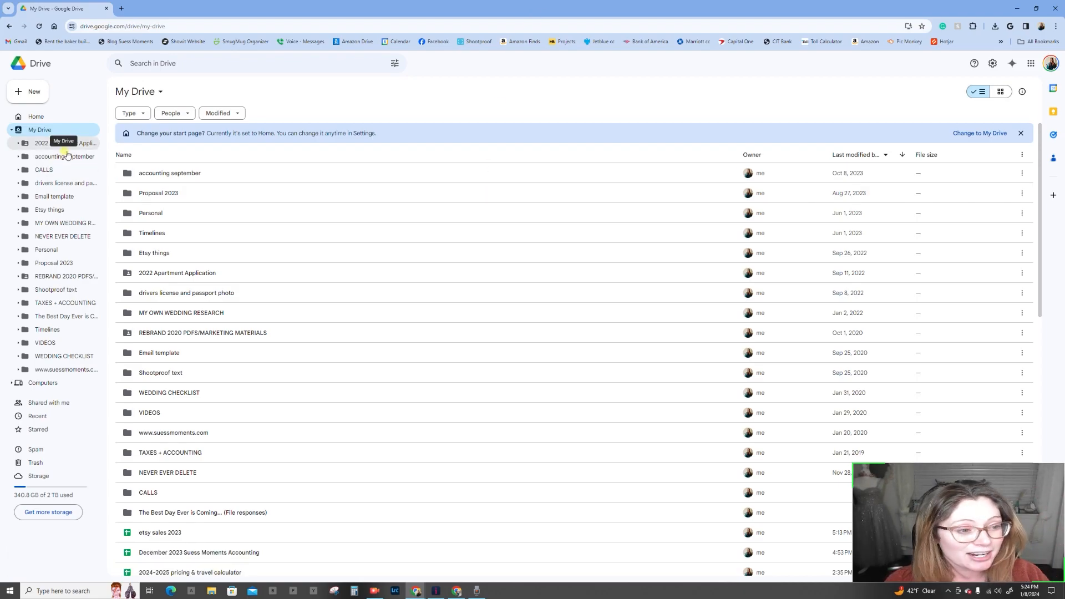
left_click(31, 91)
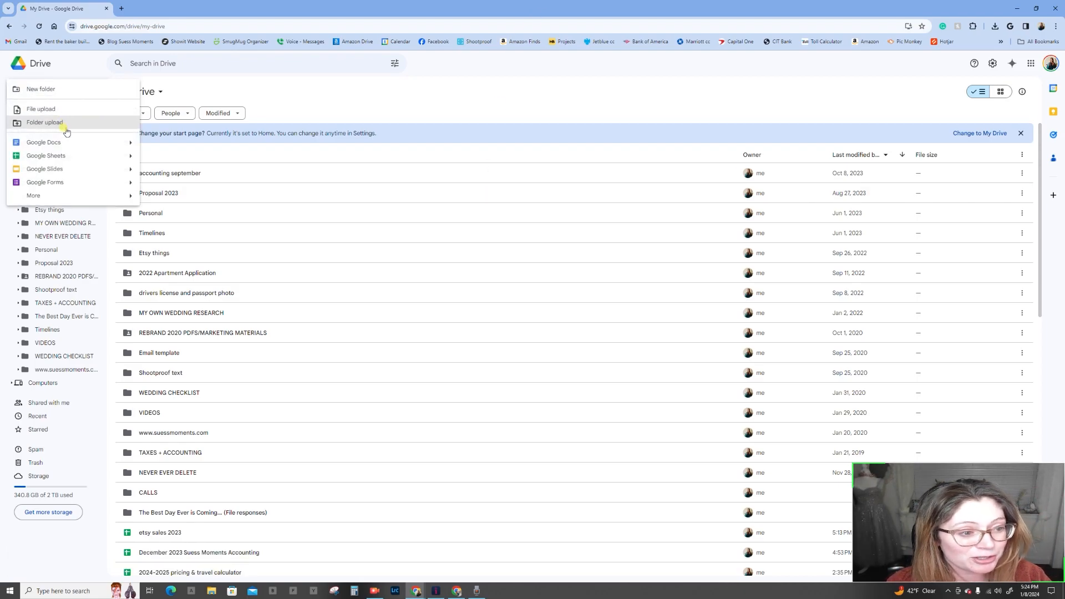
left_click(66, 87)
type("2023 Accounting")
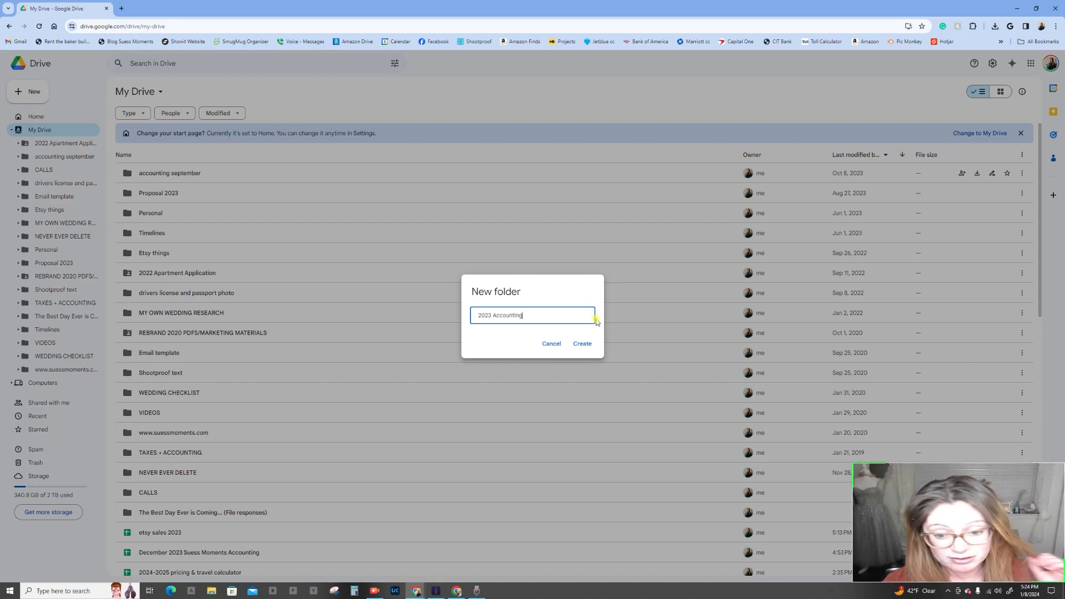
left_click(584, 344)
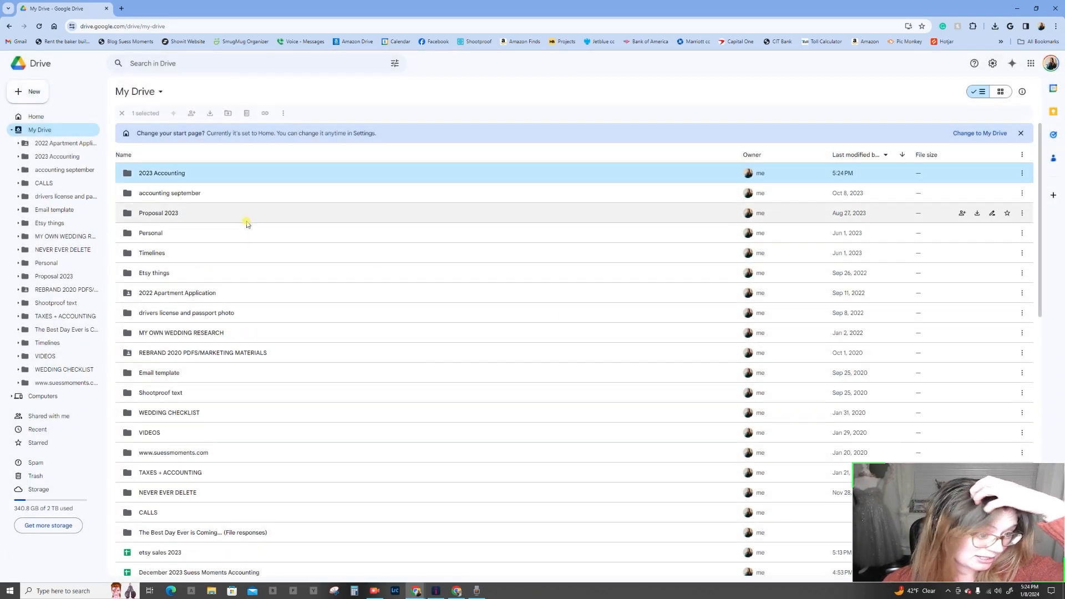
- Search the whole Drive for accounting
left_click(166, 65)
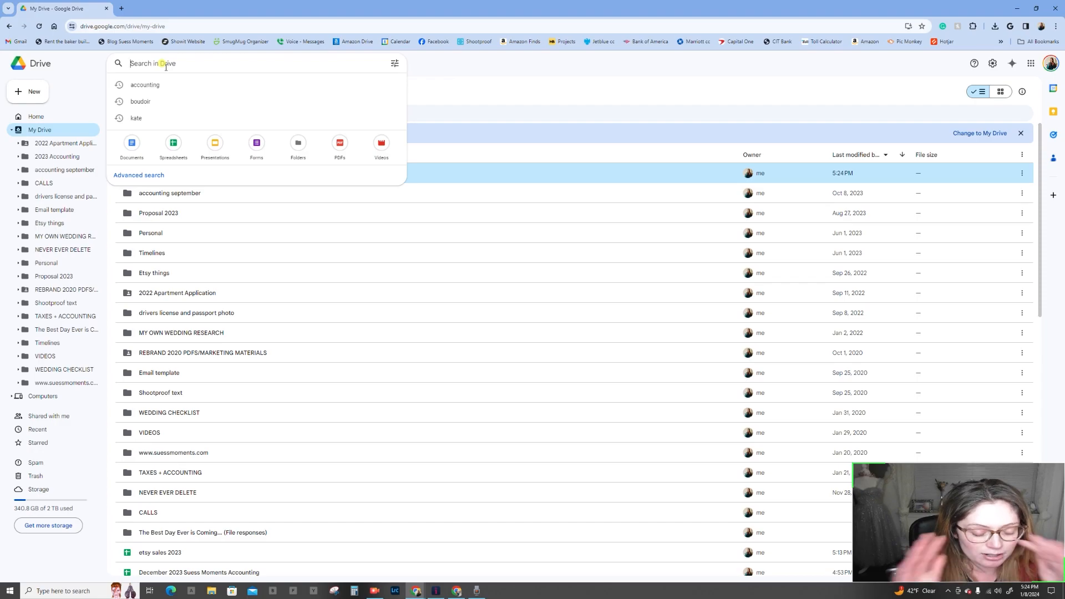
type("accounting")
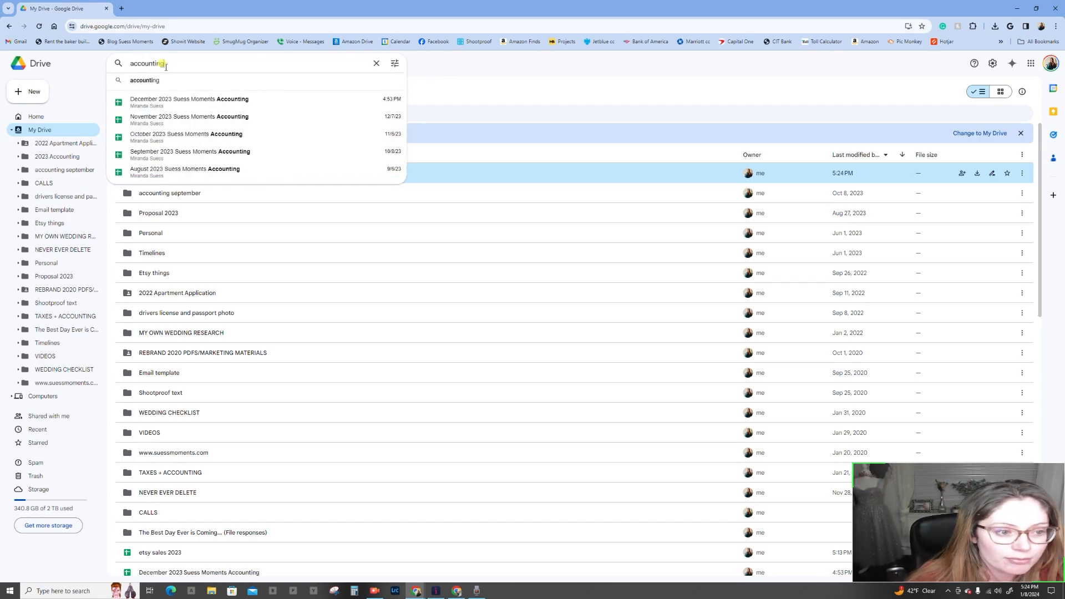
key("Return")
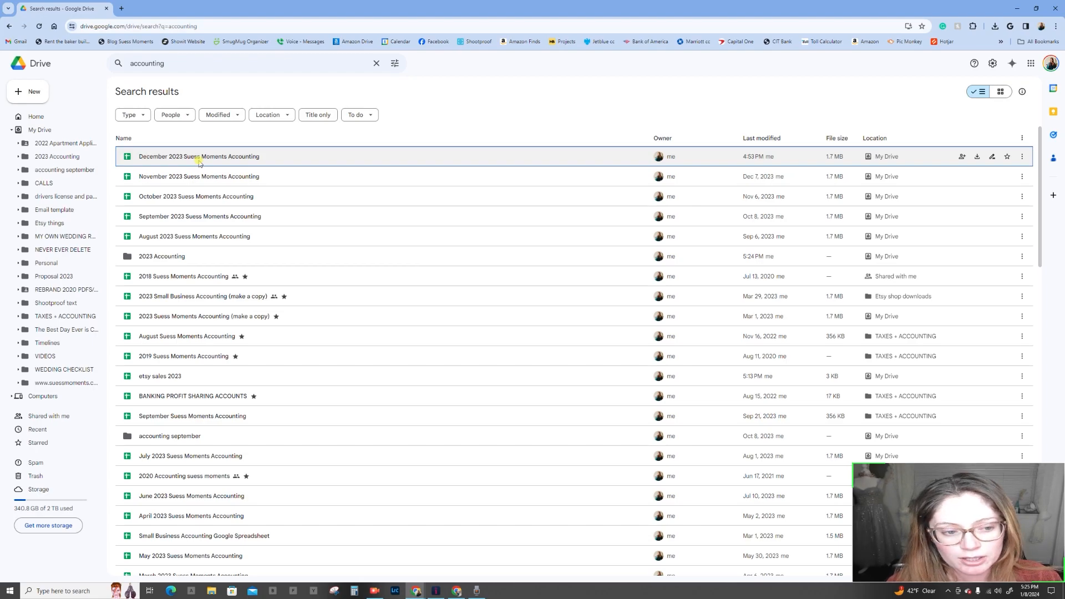
- Move the twelve January to December 2023 Suess Moments Accounting spreadsheets into the 2023 Accounting folder and open that folder
left_click(200, 162)
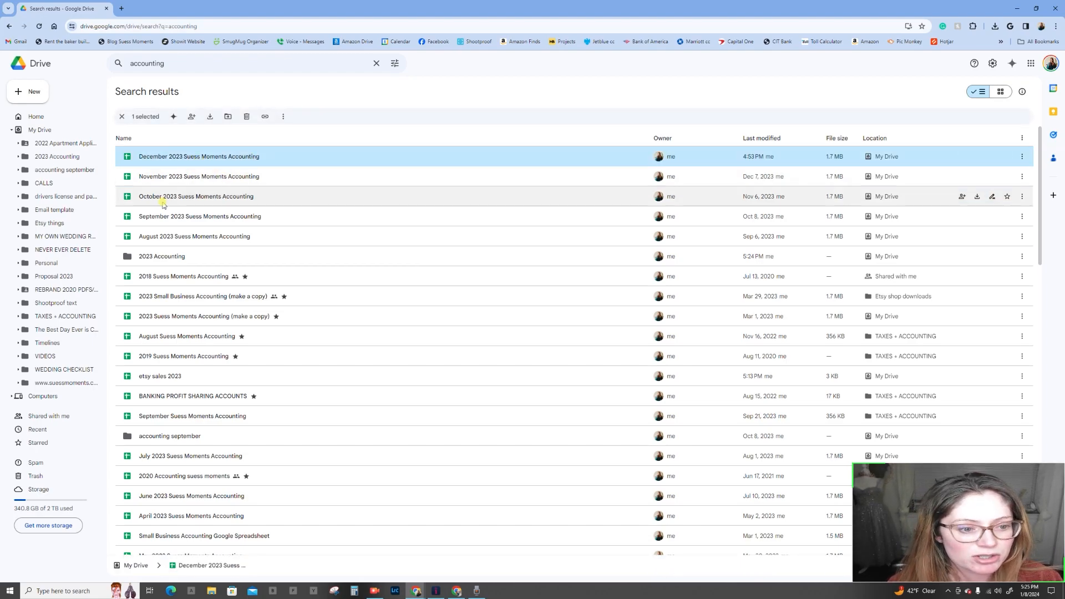
left_click(189, 177, "ctrl")
left_click(191, 197, "ctrl")
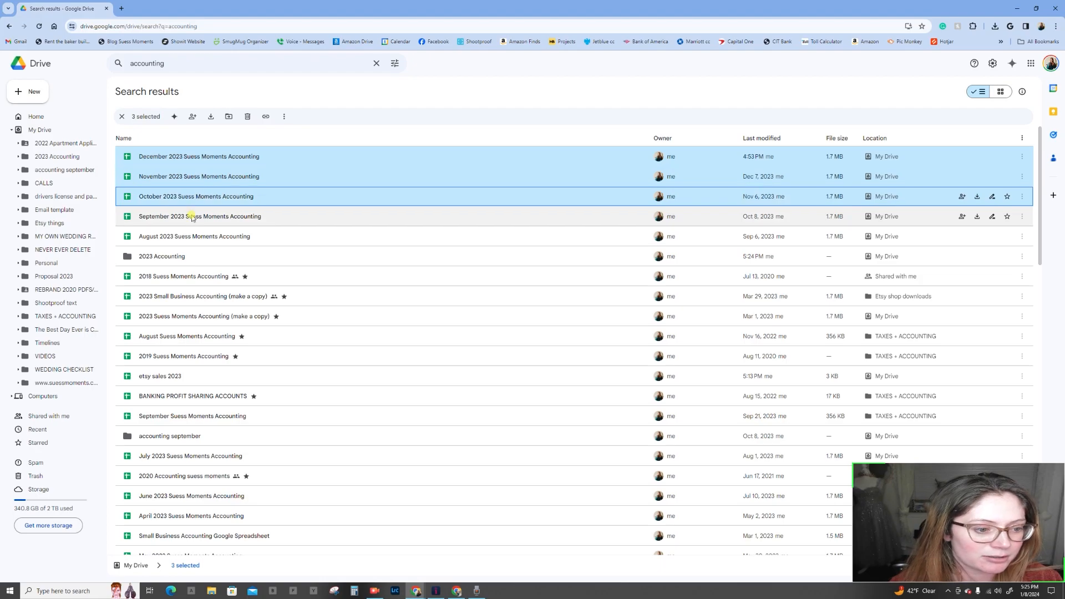
left_click(192, 216, "ctrl")
left_click(192, 238, "ctrl")
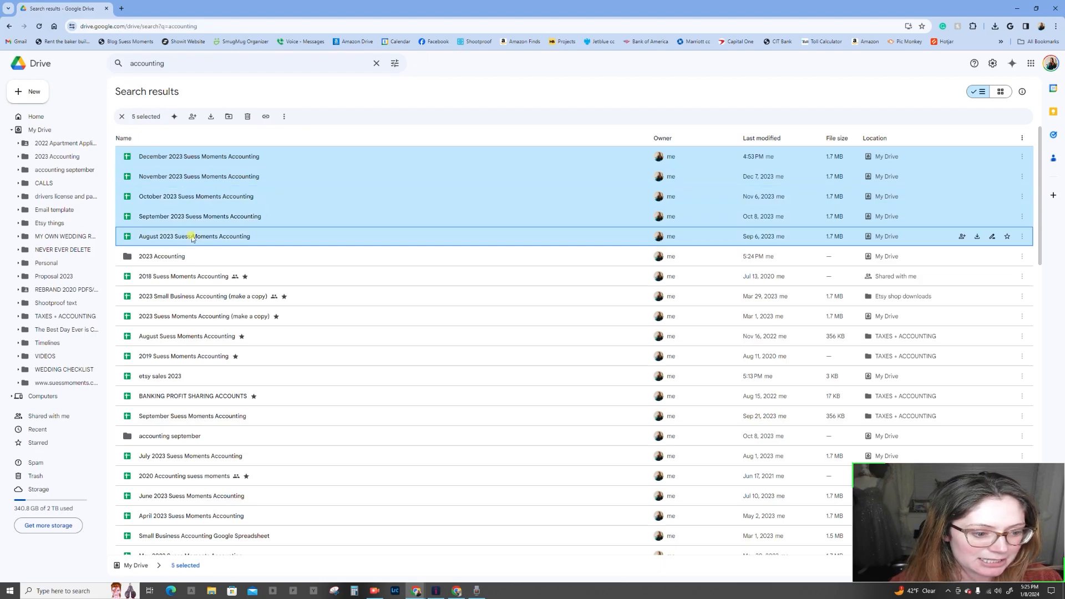
left_click(208, 461, "ctrl")
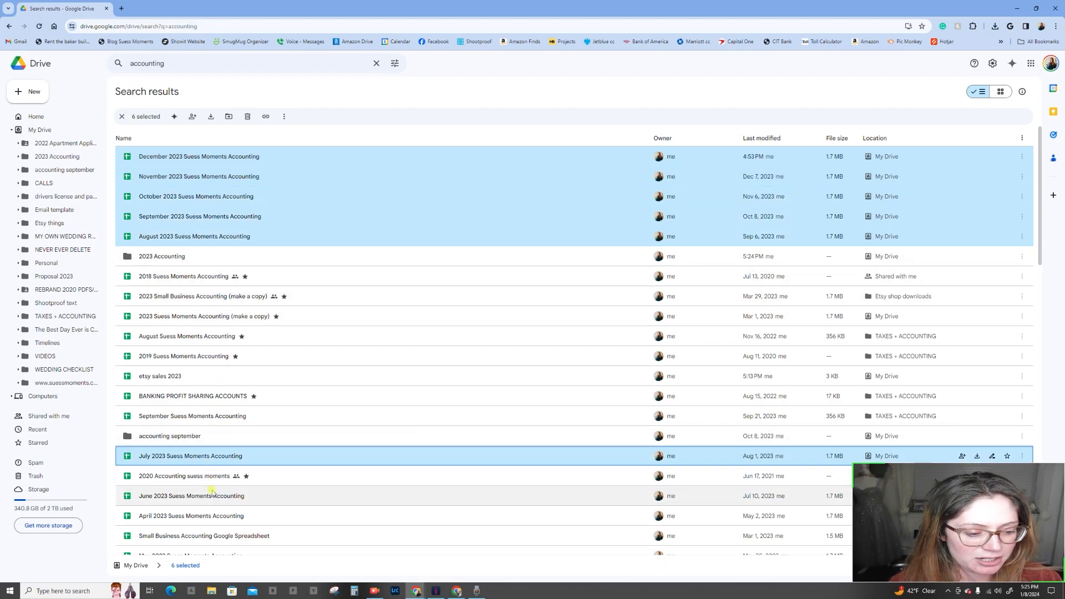
left_click(213, 496, "ctrl")
scroll(212, 498, "down", 1)
scroll(213, 498, "down", 2)
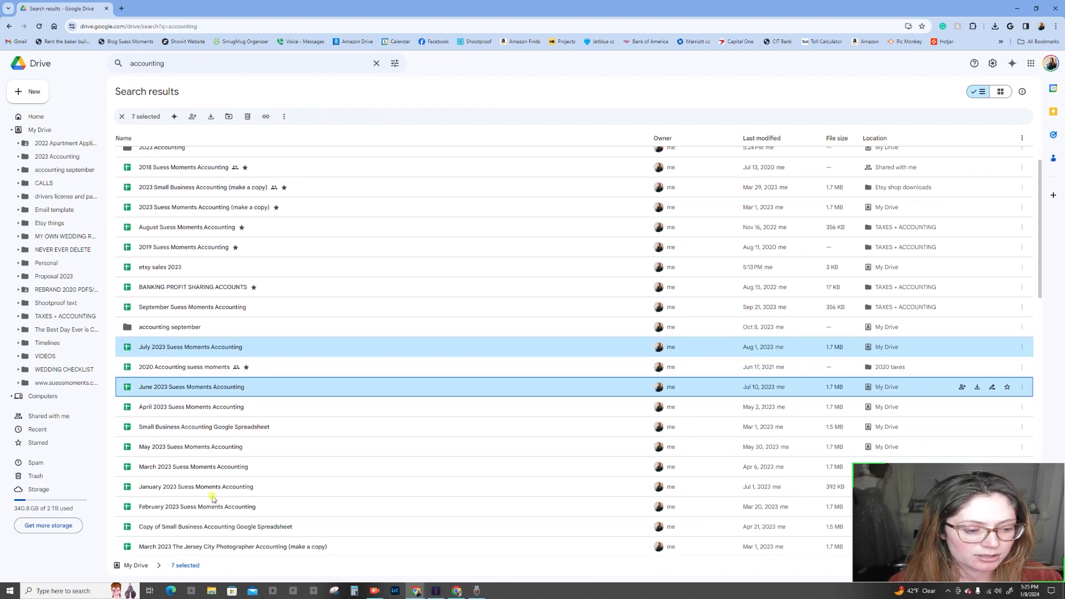
left_click(214, 431, "ctrl")
left_click(215, 393, "ctrl")
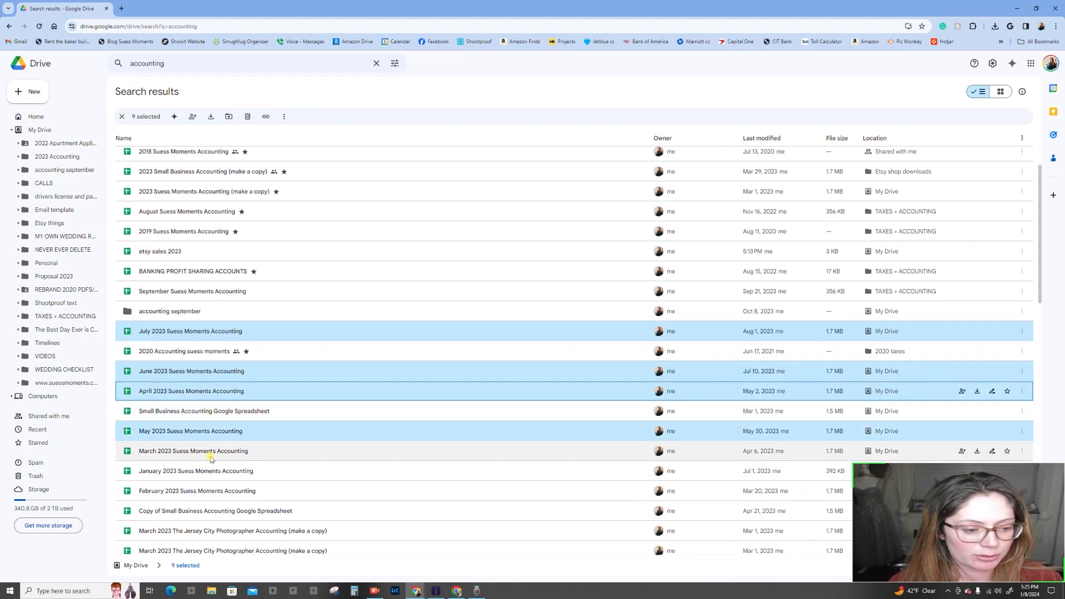
left_click(210, 451, "ctrl")
left_click(205, 491, "ctrl")
left_click(207, 472, "ctrl")
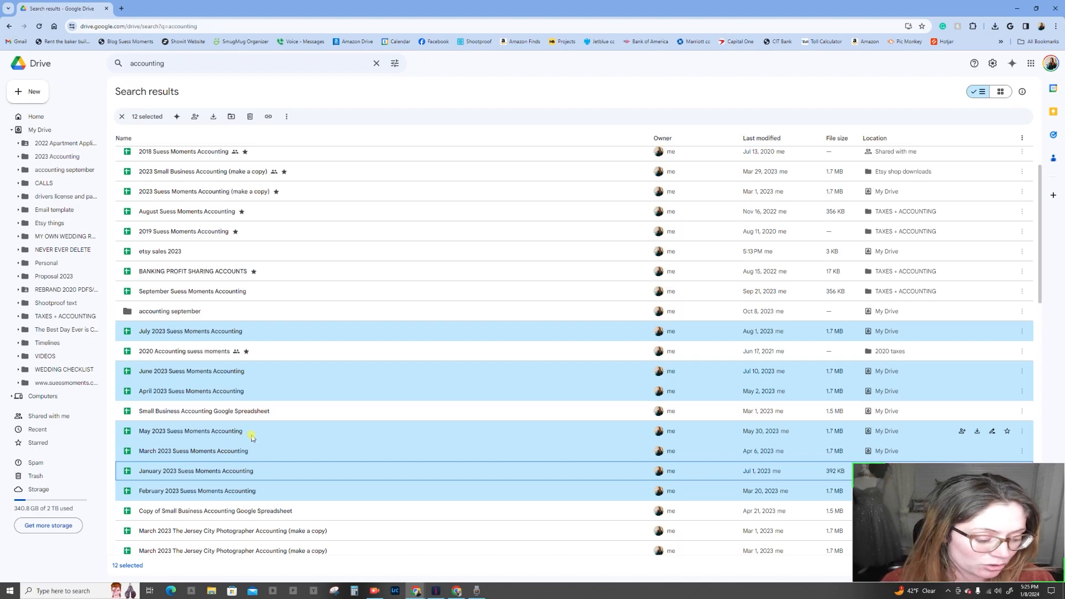
left_click_drag(252, 438, 63, 205)
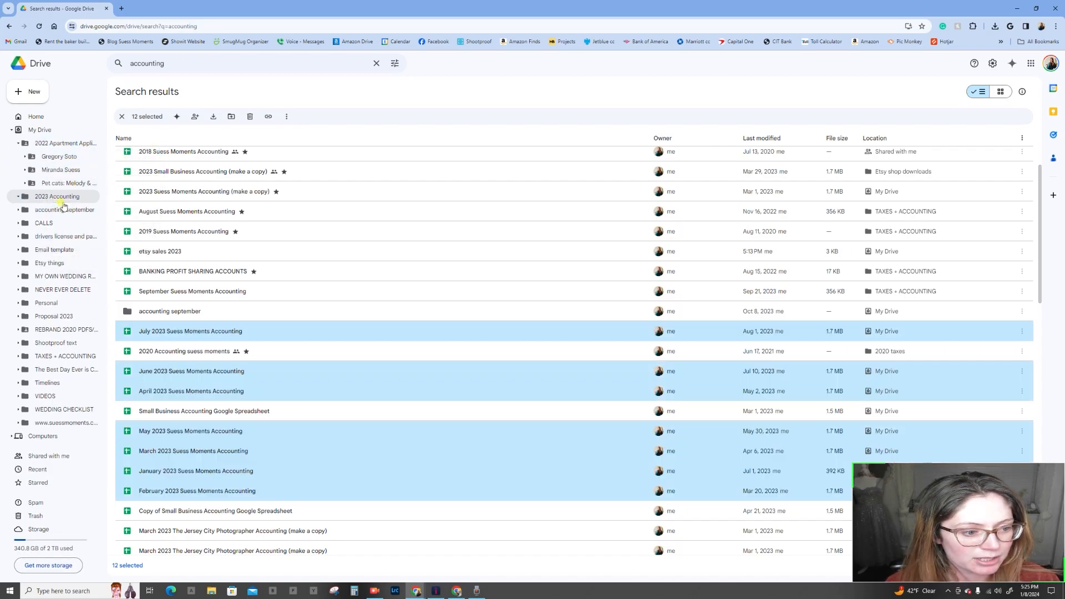
left_click(63, 202)
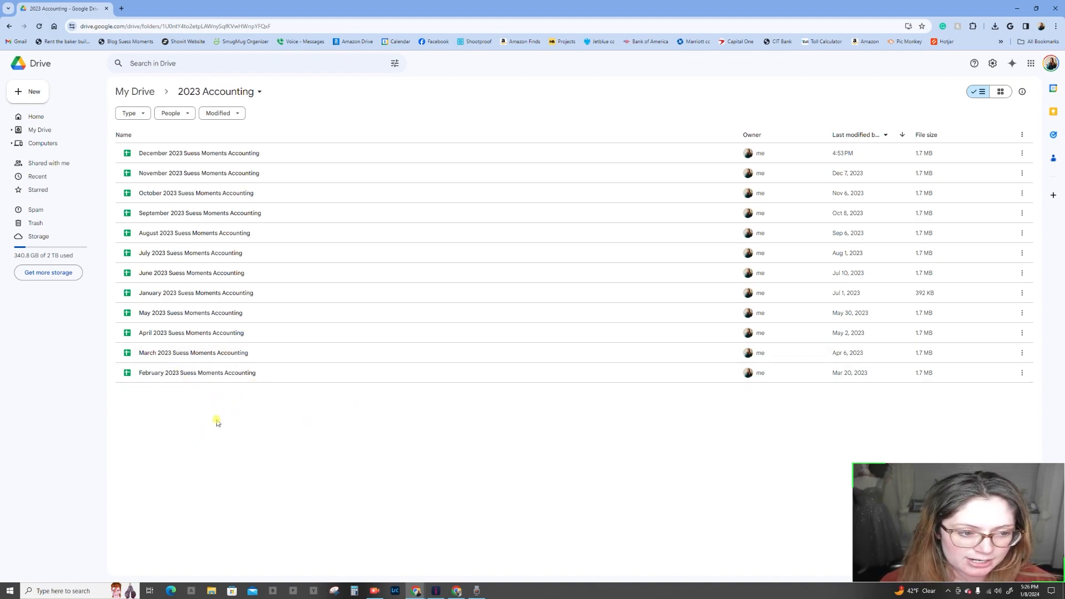
- Create a blank Google Sheets spreadsheet in the 2023 Accounting folder and title it 2023 Accounting Reports
left_click(21, 94)
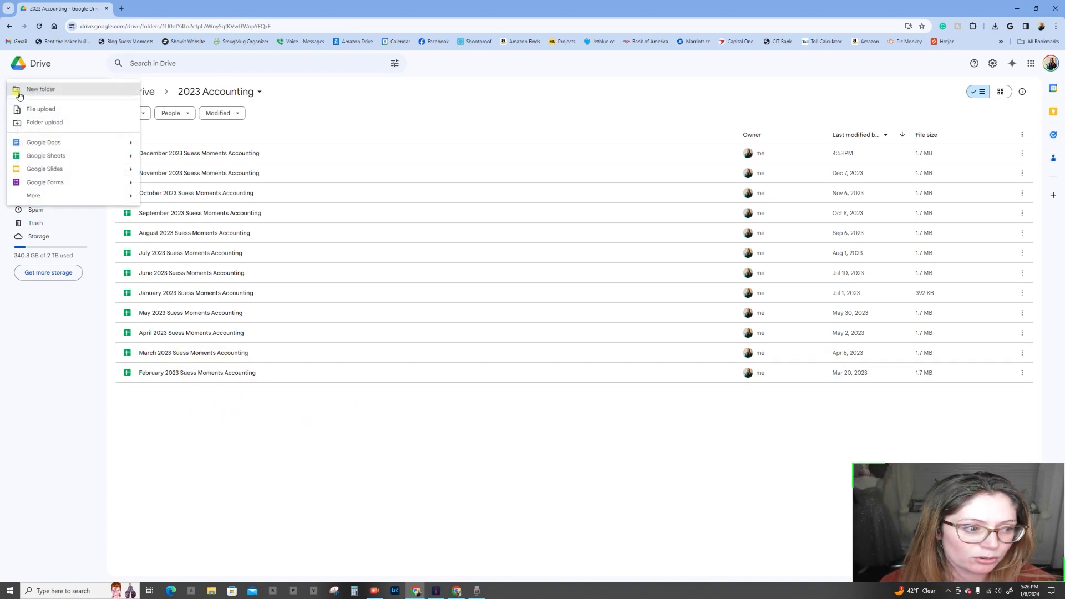
left_click(47, 156)
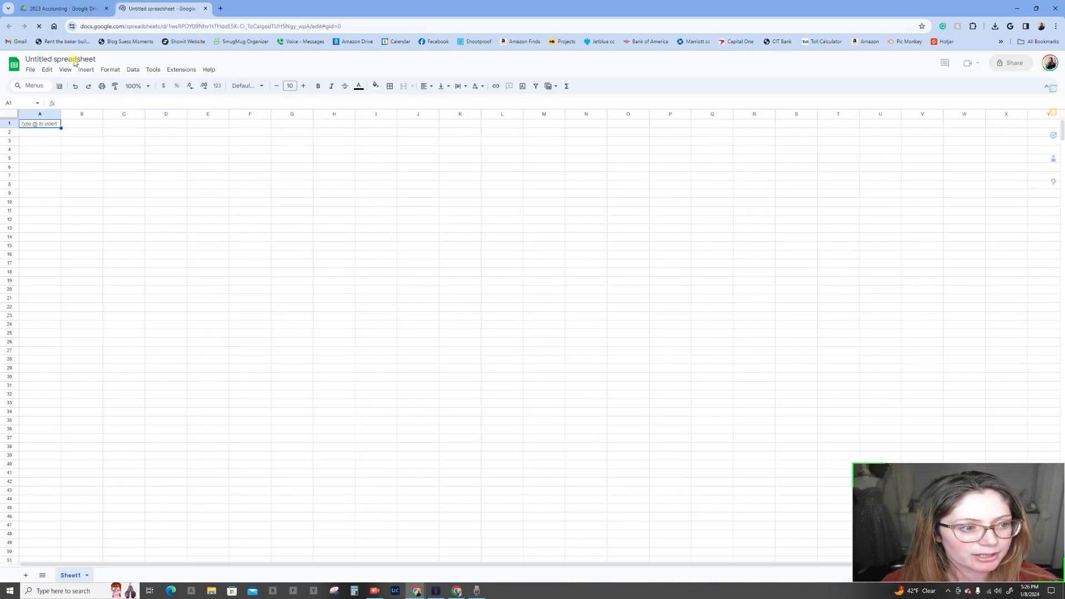
left_click(75, 60)
type("2023 Accounting")
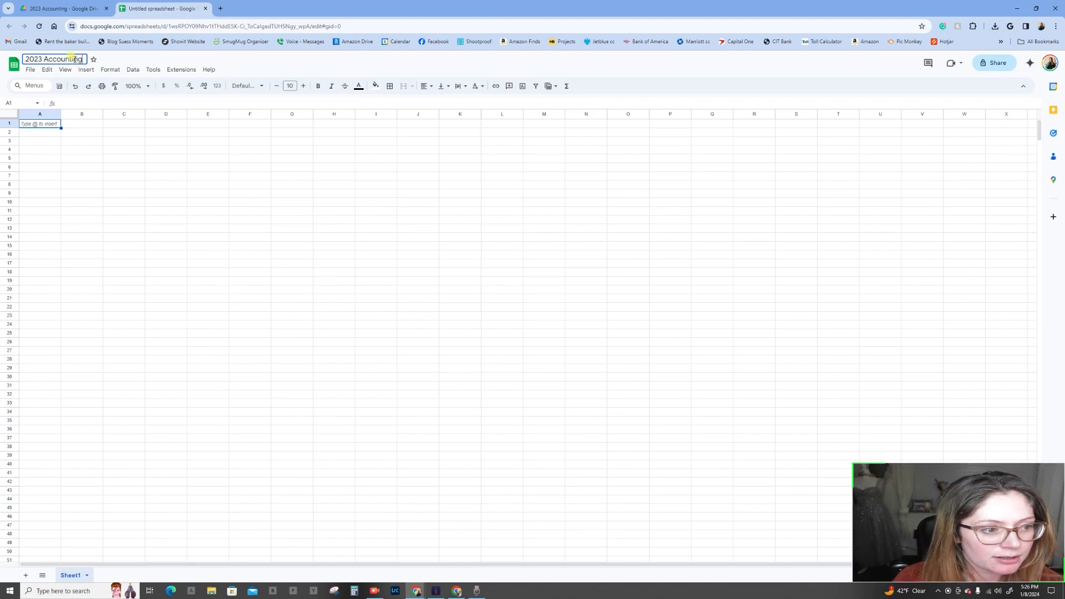
type(" Reports")
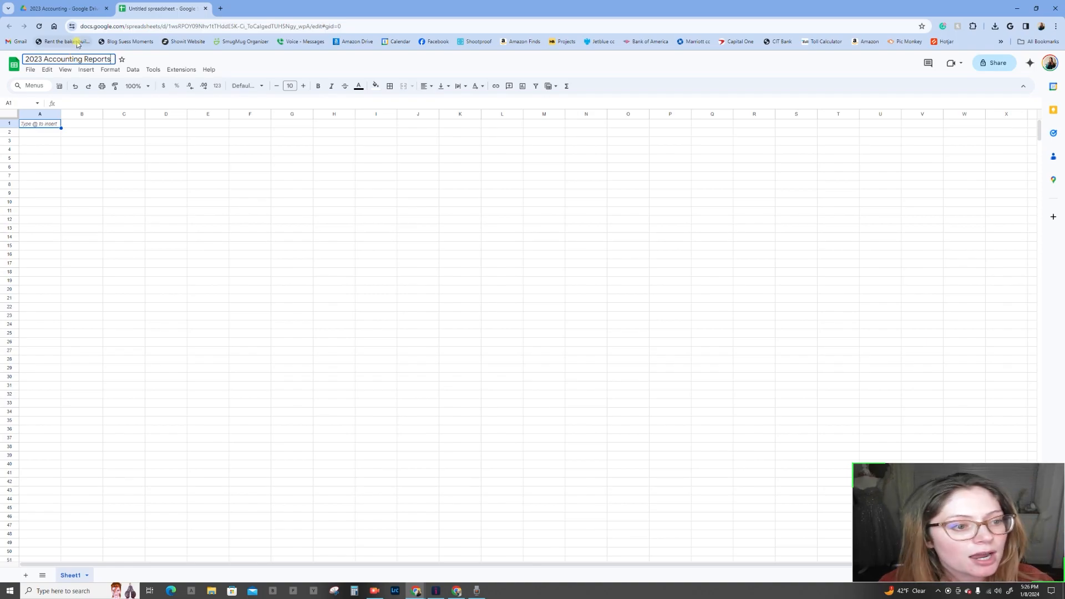
left_click(88, 195)
- Open the January 2023 Suess Moments Accounting spreadsheet from the Drive folder in a new tab and show its Expense Log sheet
left_click(84, 10)
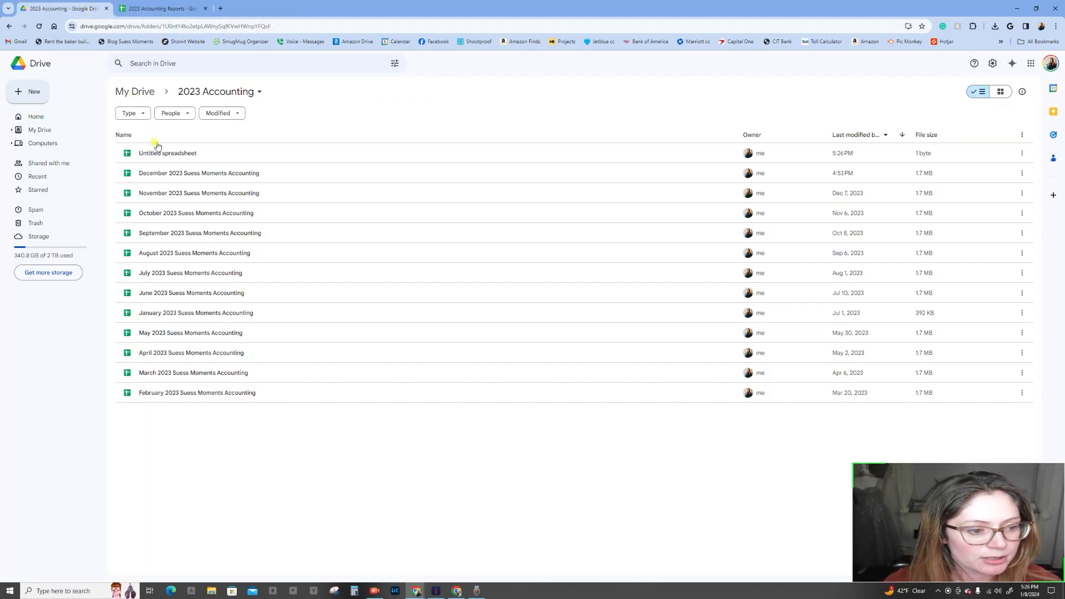
right_click(195, 317)
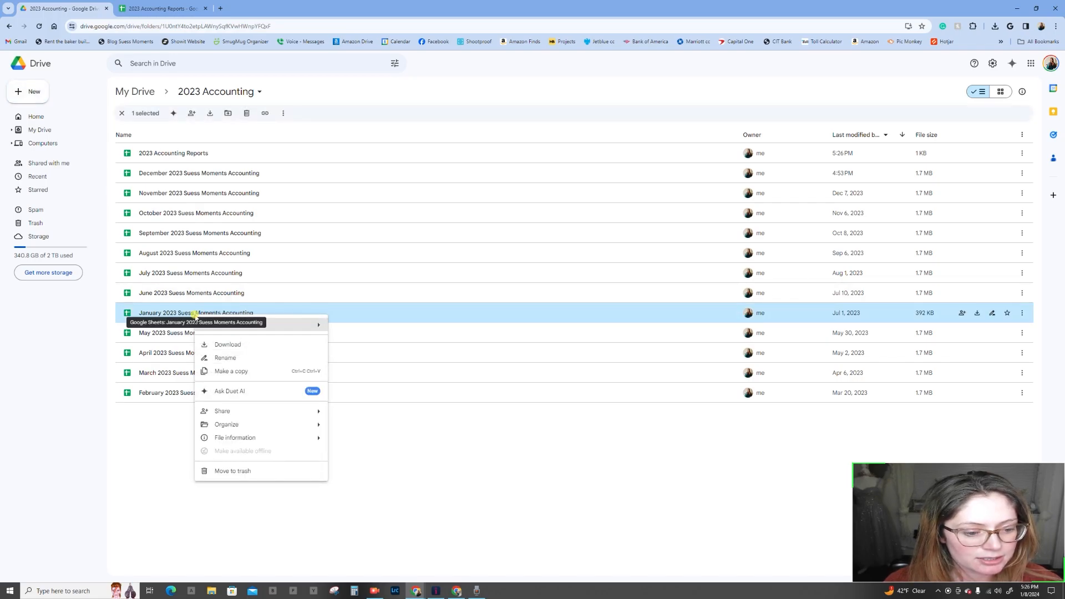
mouse_move(250, 326)
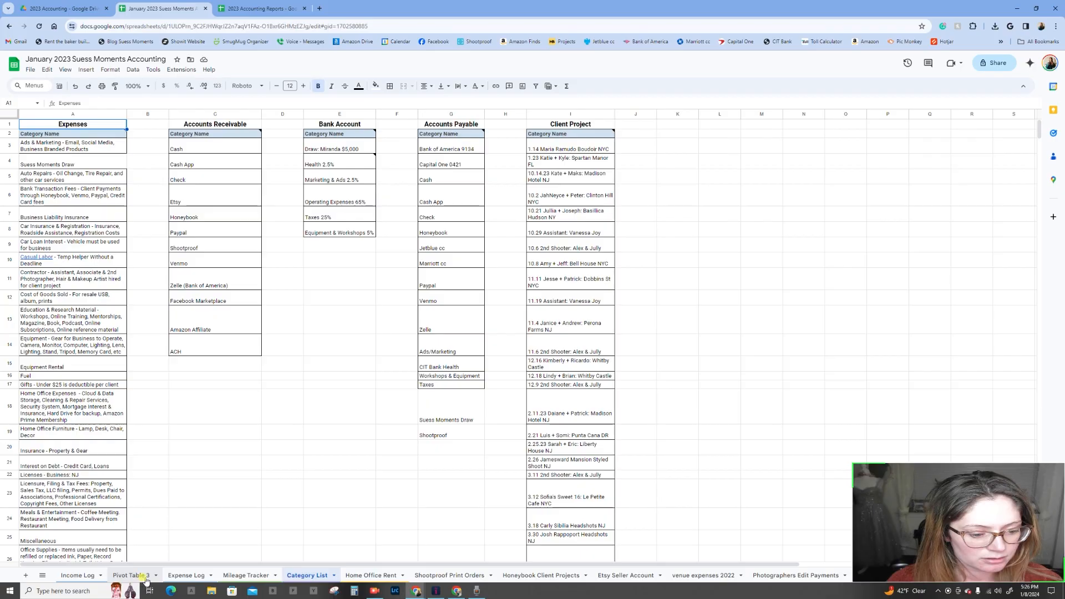
left_click(189, 575)
- Copy the Expenses Log sheet of the February 2023 spreadsheet into the existing 2023 Accounting Reports spreadsheet in the 2023 Accounting folder
left_click(364, 575)
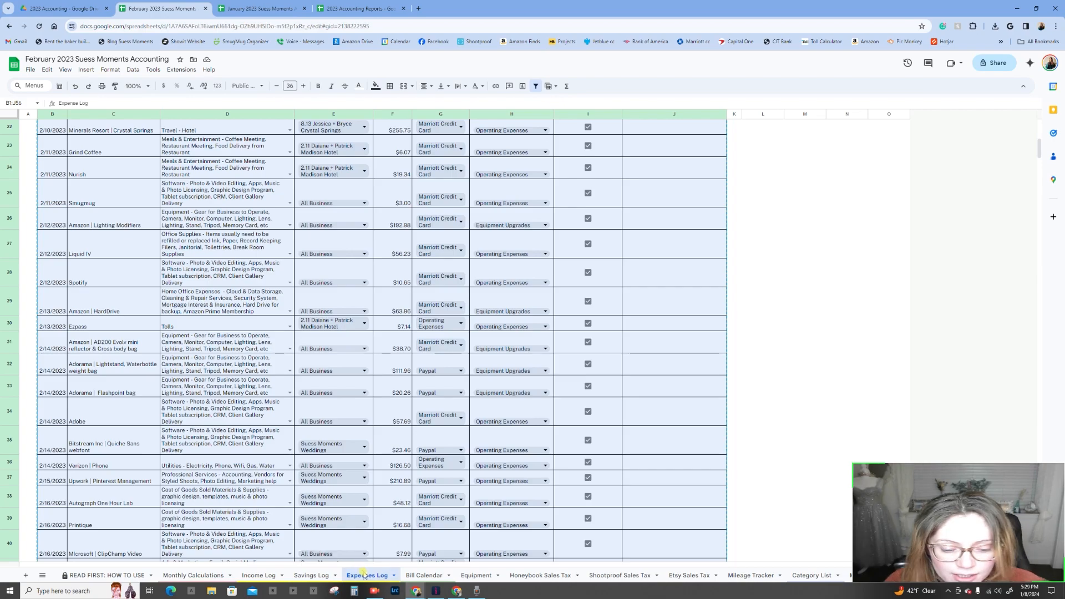
right_click(364, 575)
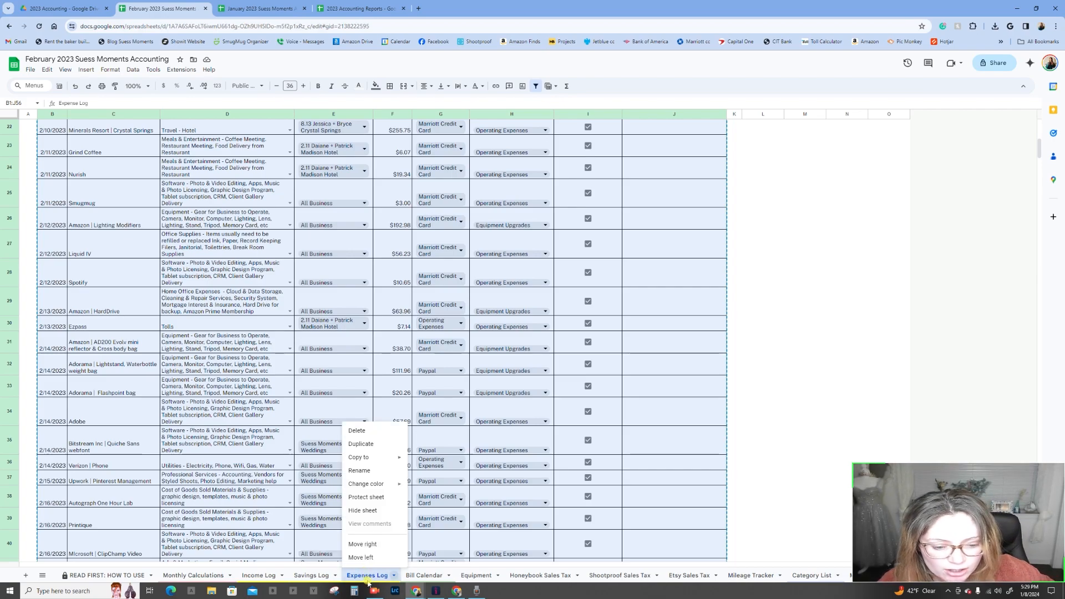
mouse_move(382, 461)
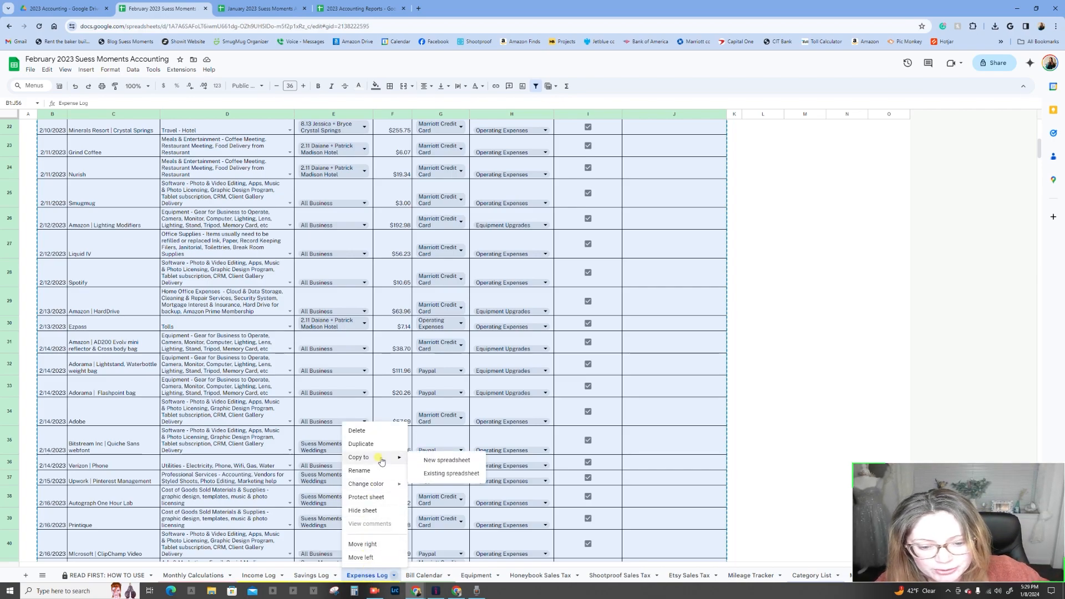
left_click(426, 475)
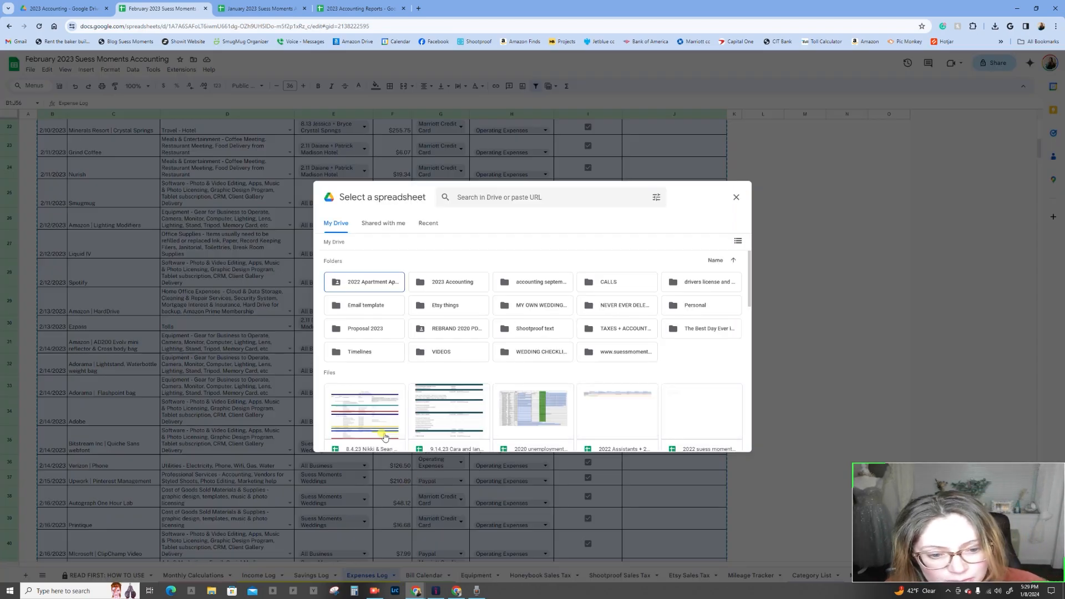
scroll(386, 355, "down", 2)
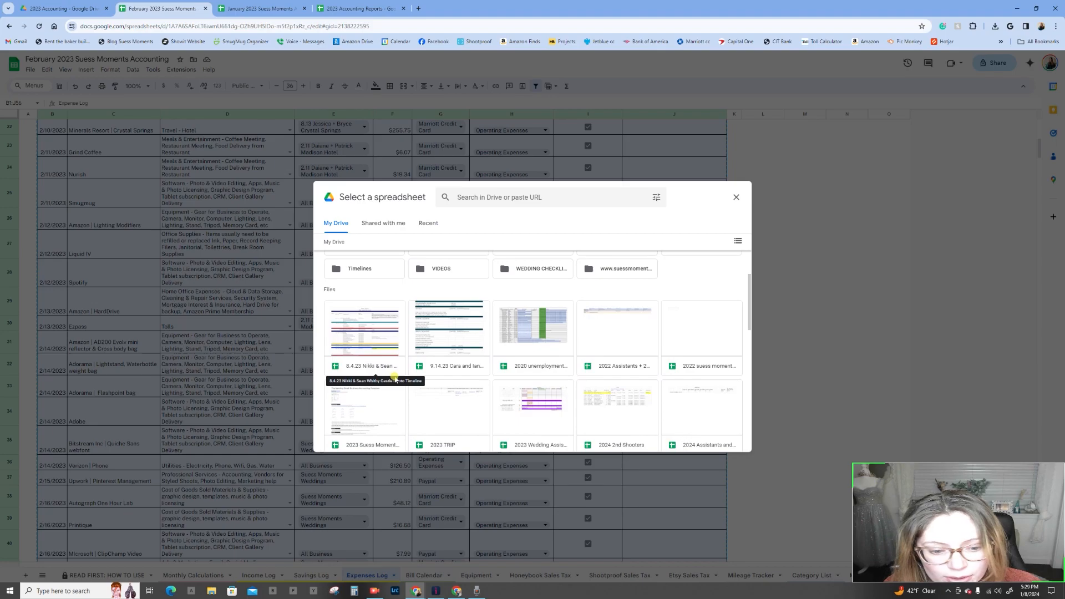
scroll(400, 383, "up", 5)
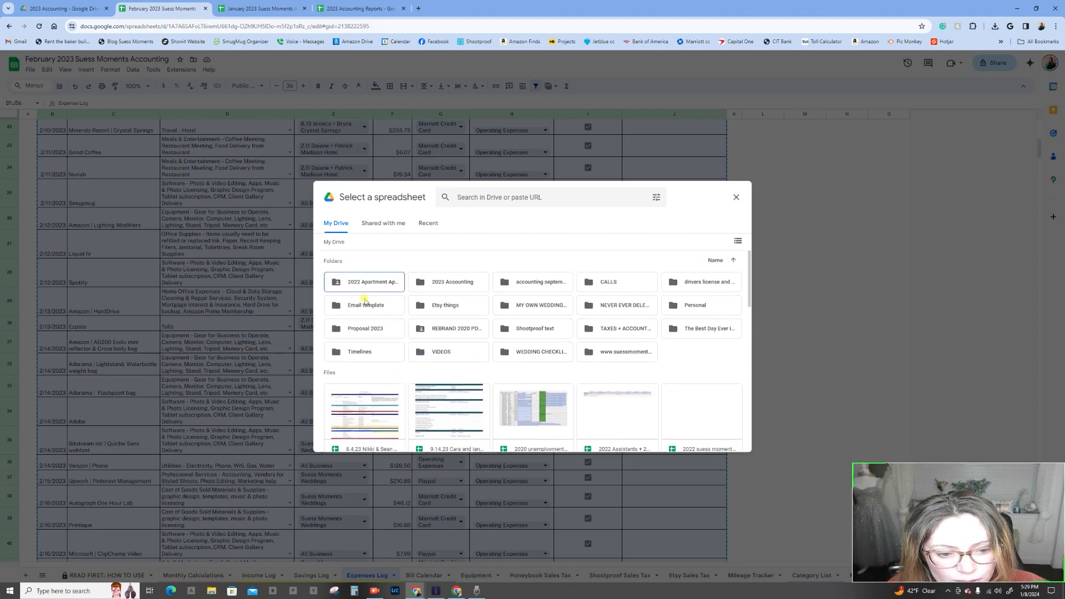
double_click(445, 276)
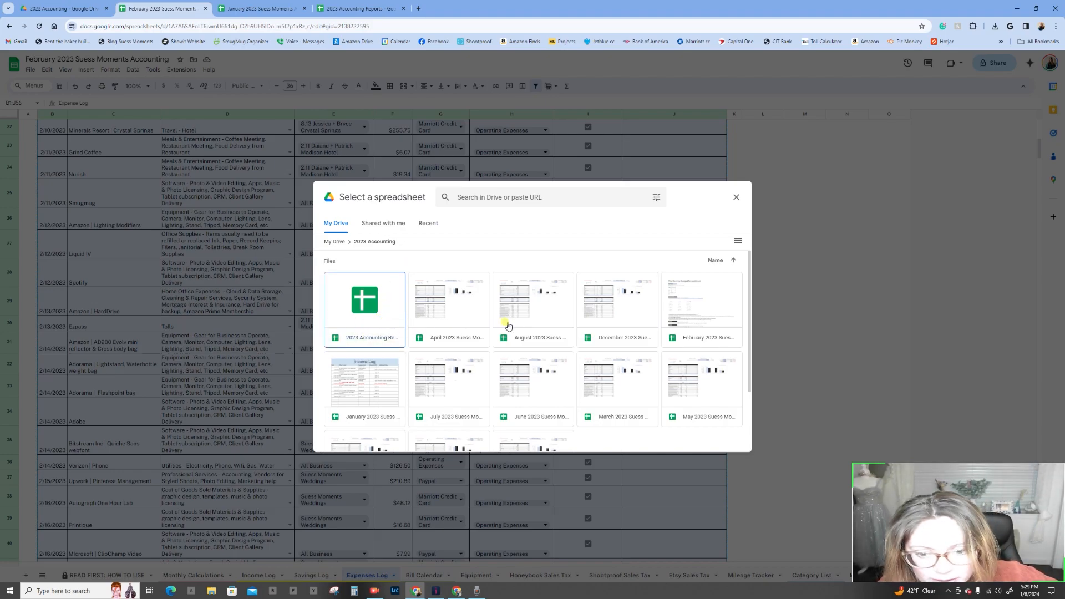
left_click(356, 324)
left_click(355, 323)
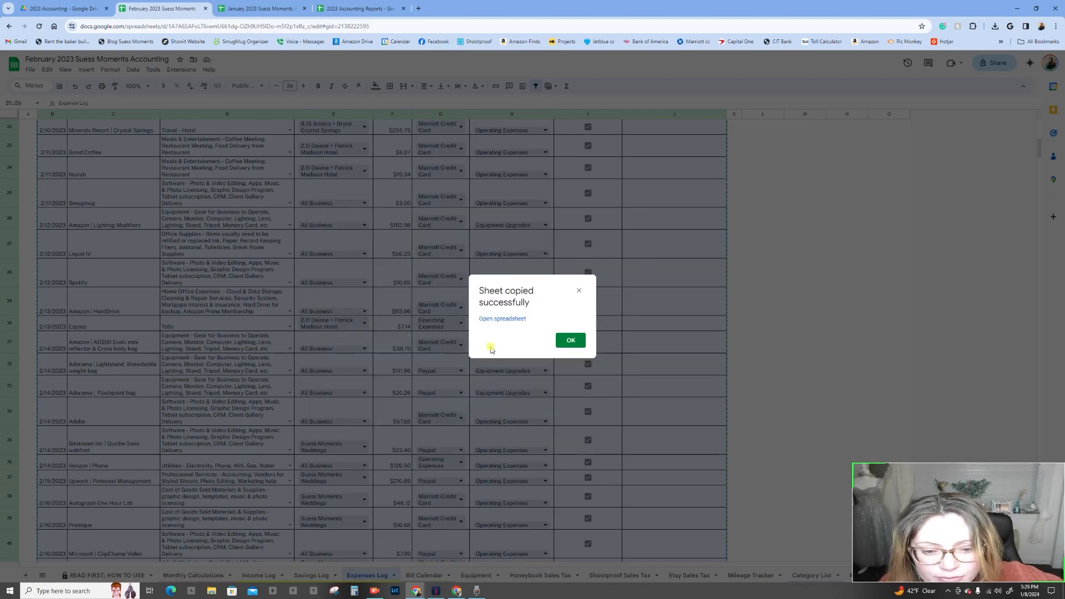
left_click(571, 340)
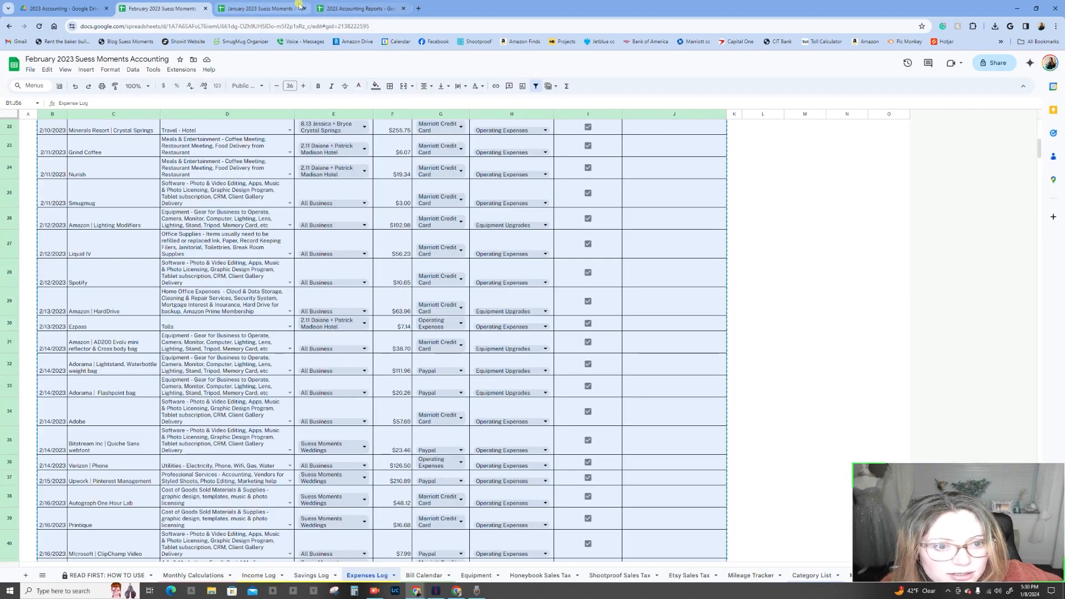
- Switch to the 2023 Accounting Reports spreadsheet and look through the copied expenses log sheet
left_click(360, 8)
left_click(128, 575)
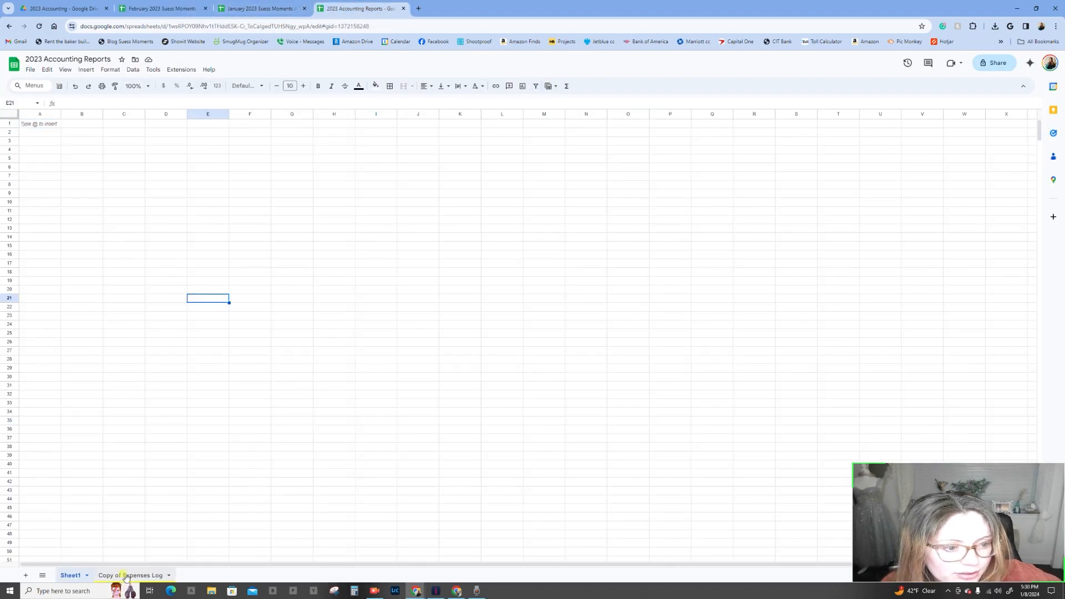
scroll(99, 560, "down", 1)
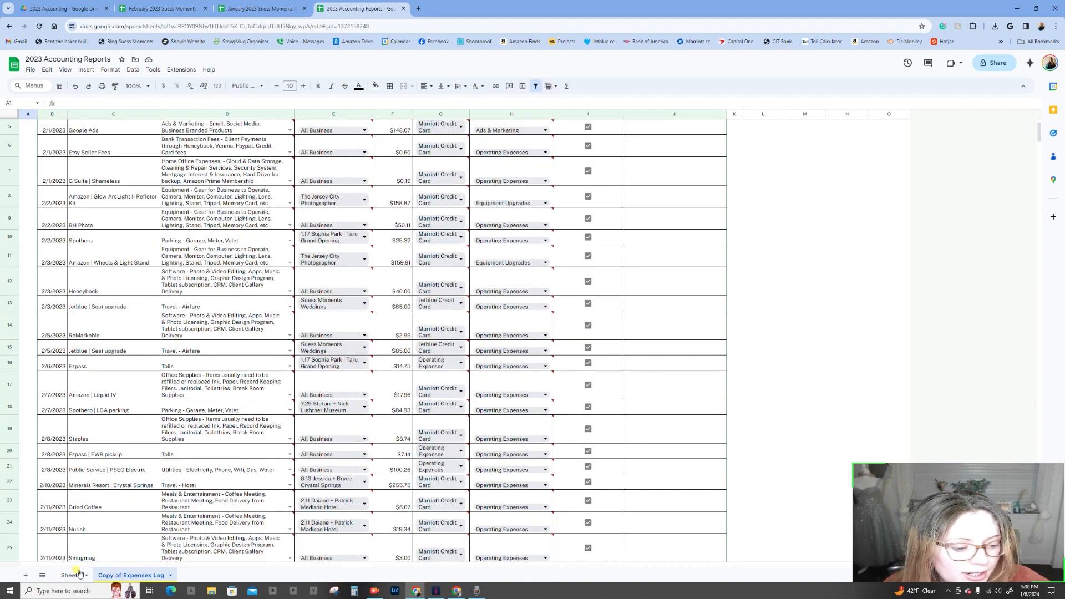
- Review the copied February expenses down to the last entry and compare their layout with the Expense Log in the January 2023 spreadsheet
scroll(203, 411, "down", 15)
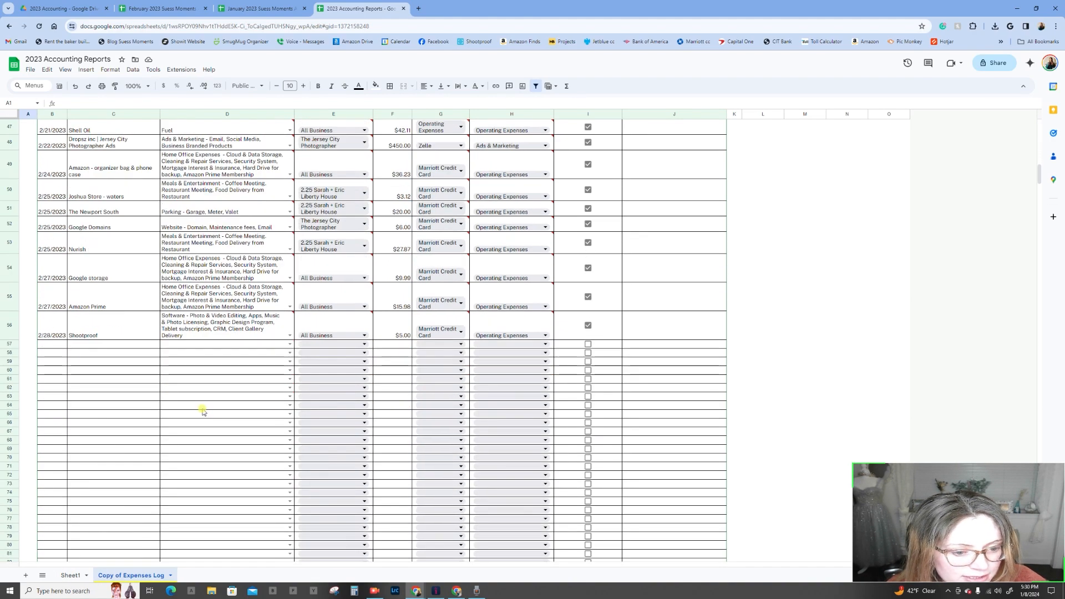
left_click(72, 580)
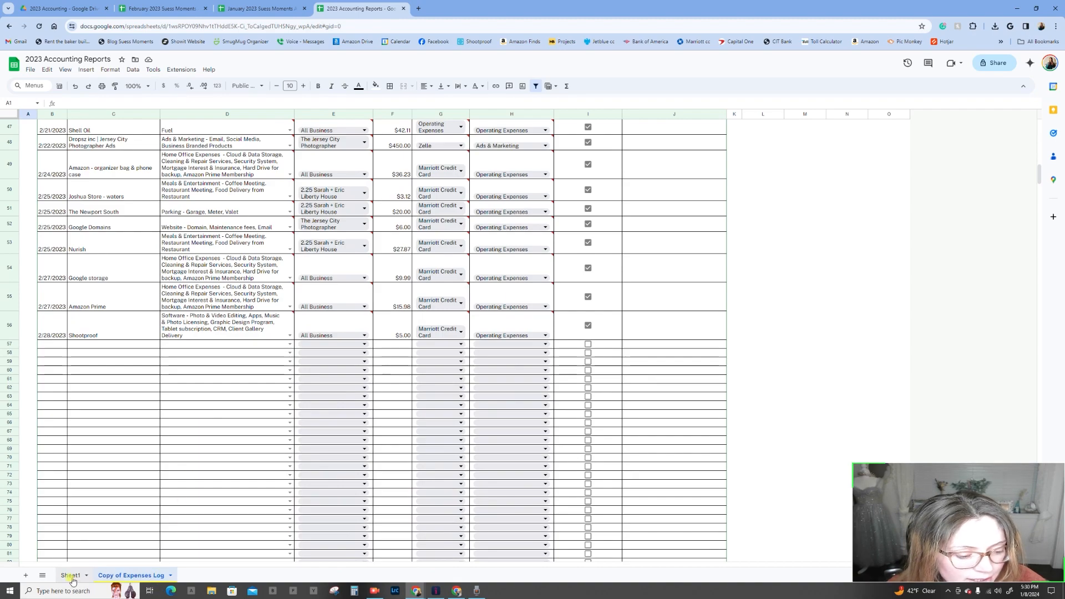
left_click(131, 576)
scroll(302, 370, "up", 5)
scroll(301, 371, "up", 10)
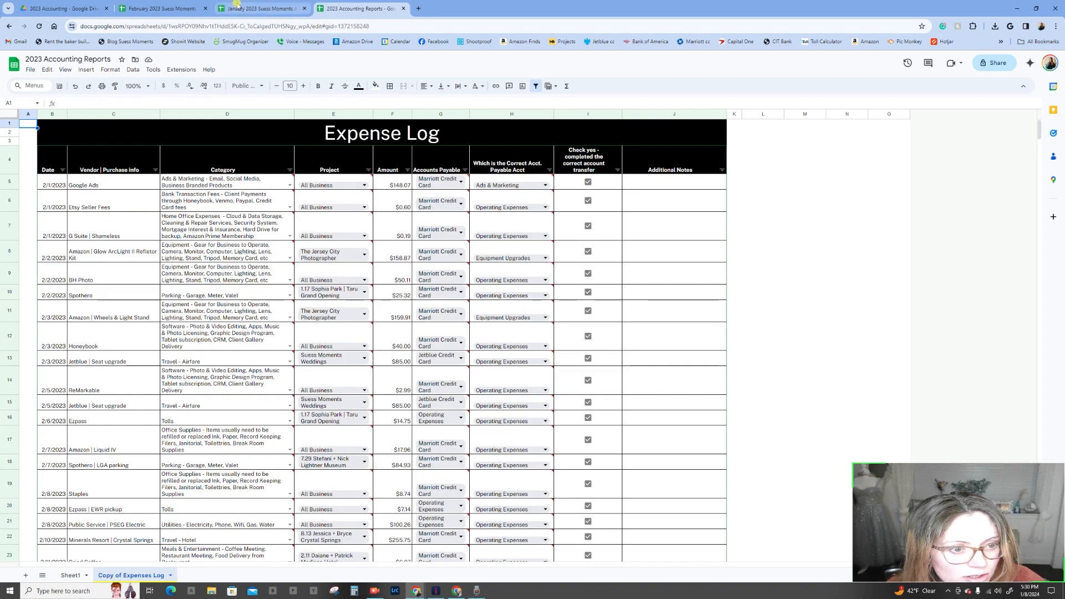
left_click(238, 8)
left_click(180, 242)
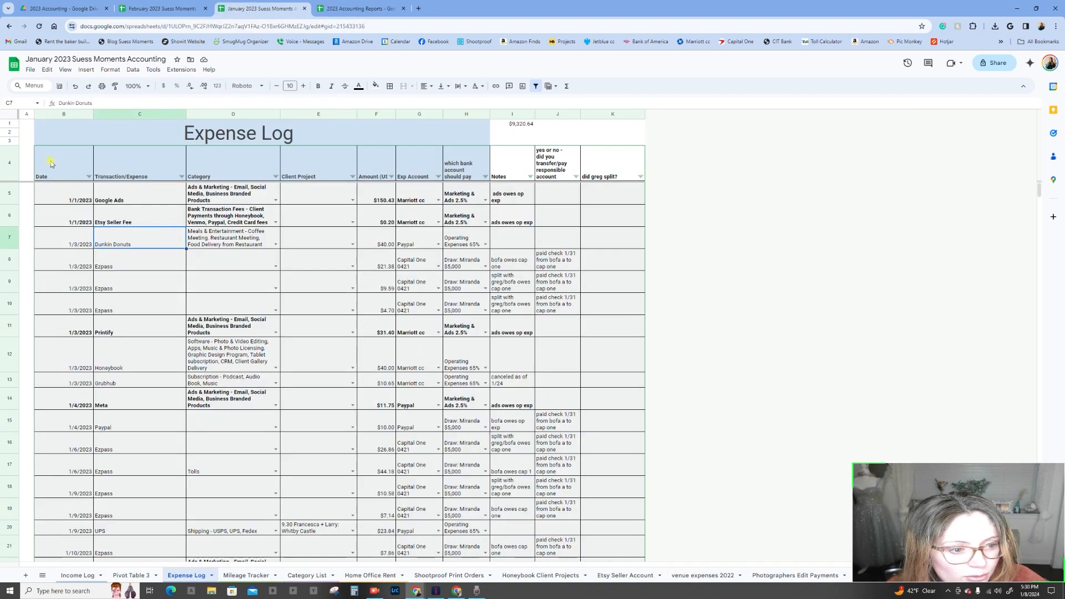
- Return to the 2023 Accounting Reports spreadsheet and copy the January expense rows B6:F64 from its Copy of Expense Log sheet
key("ctrl+Tab")
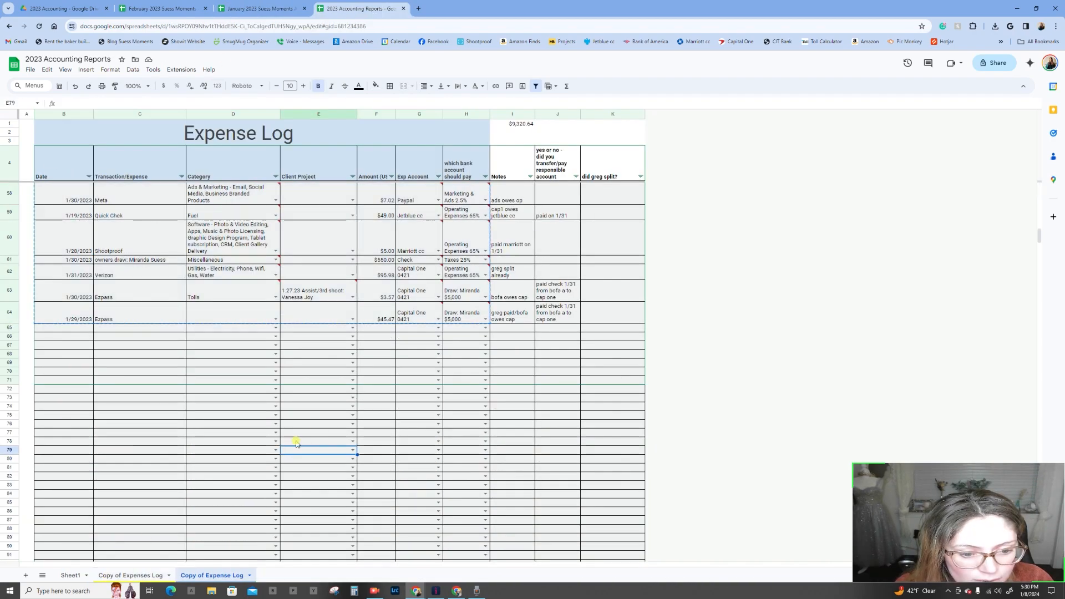
scroll(440, 315, "up", 10)
scroll(440, 315, "up", 7)
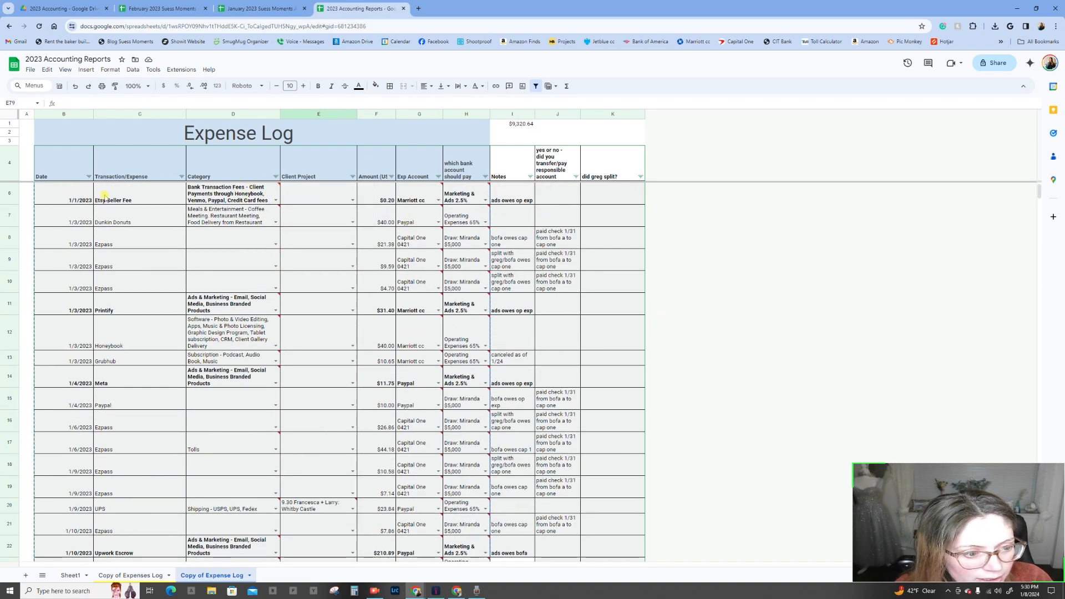
left_click_drag(78, 200, 372, 396)
key("ctrl+c")
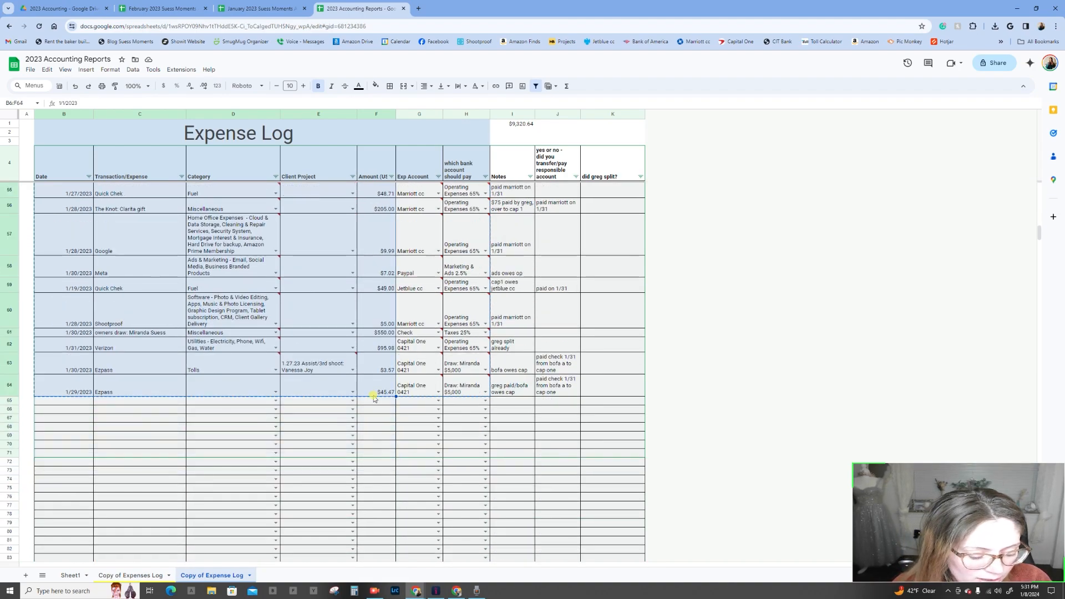
- Paste the January expense rows below the last February entry in the Copy of Expenses Log sheet, starting at cell B57
left_click(144, 577)
scroll(205, 452, "down", 10)
scroll(205, 452, "down", 10)
scroll(83, 250, "up", 2)
left_click(59, 263)
key("ctrl+v")
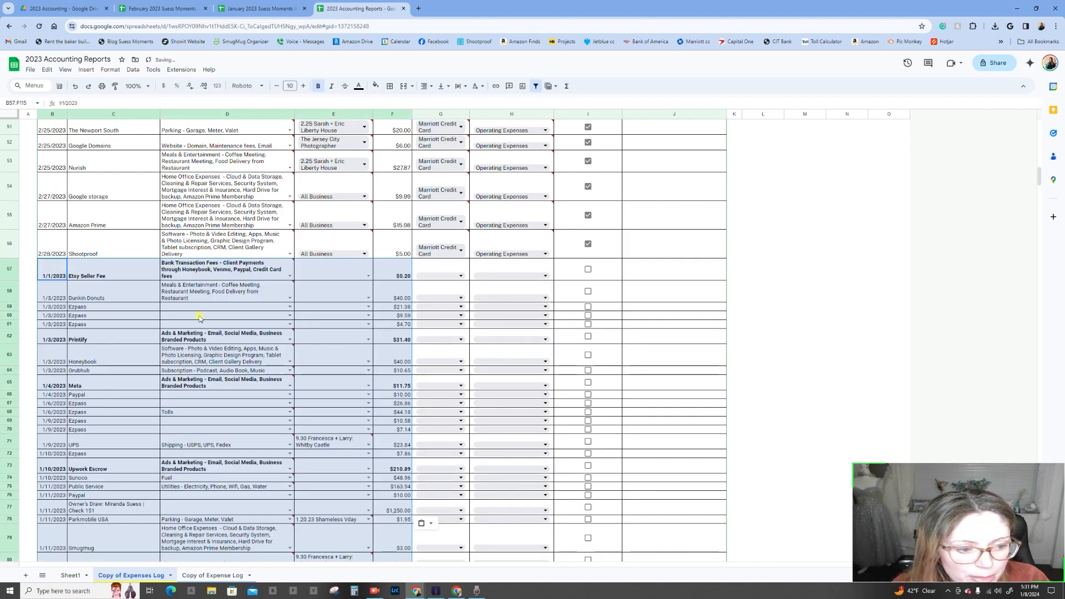
- Delete columns G to J, from Accounts Payable through Additional Notes, from the combined expenses log
scroll(672, 396, "up", 15)
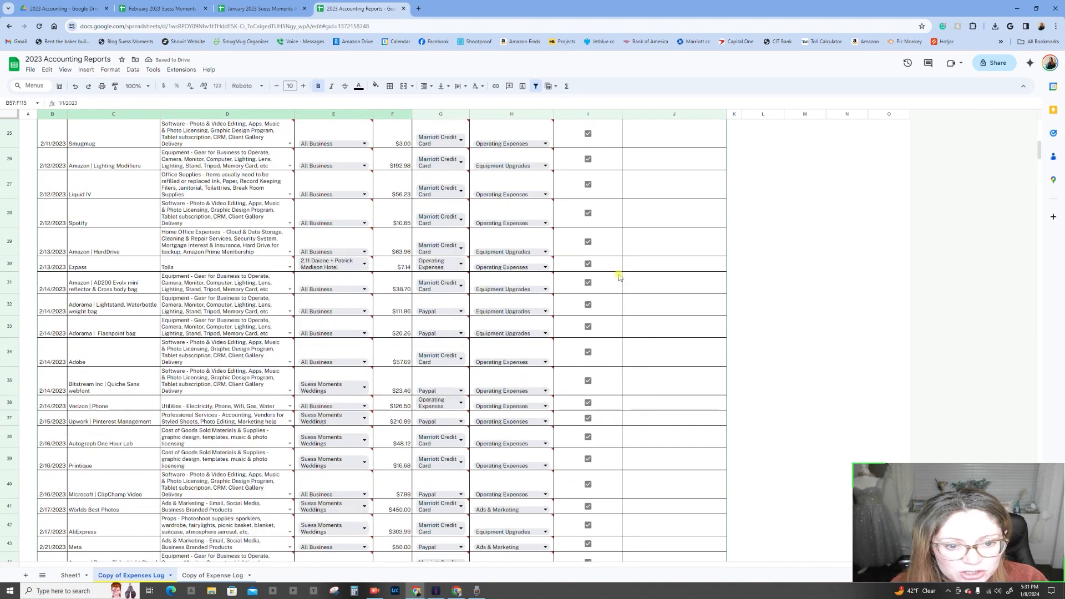
scroll(526, 158, "up", 5)
left_click(443, 114)
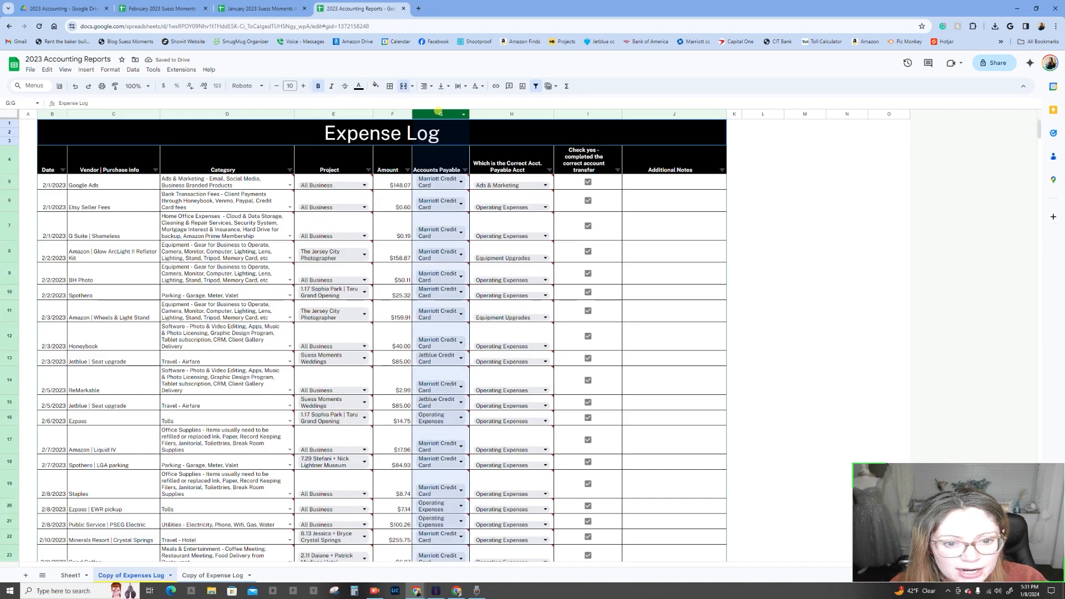
left_click(673, 114, "shift")
right_click(671, 114)
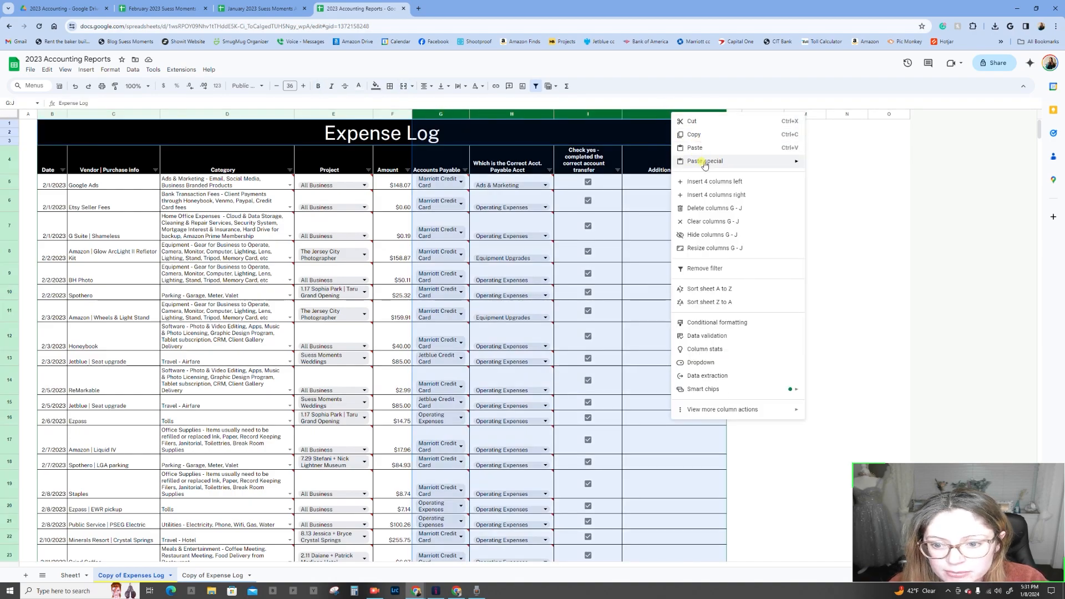
left_click(729, 213)
left_click(524, 256)
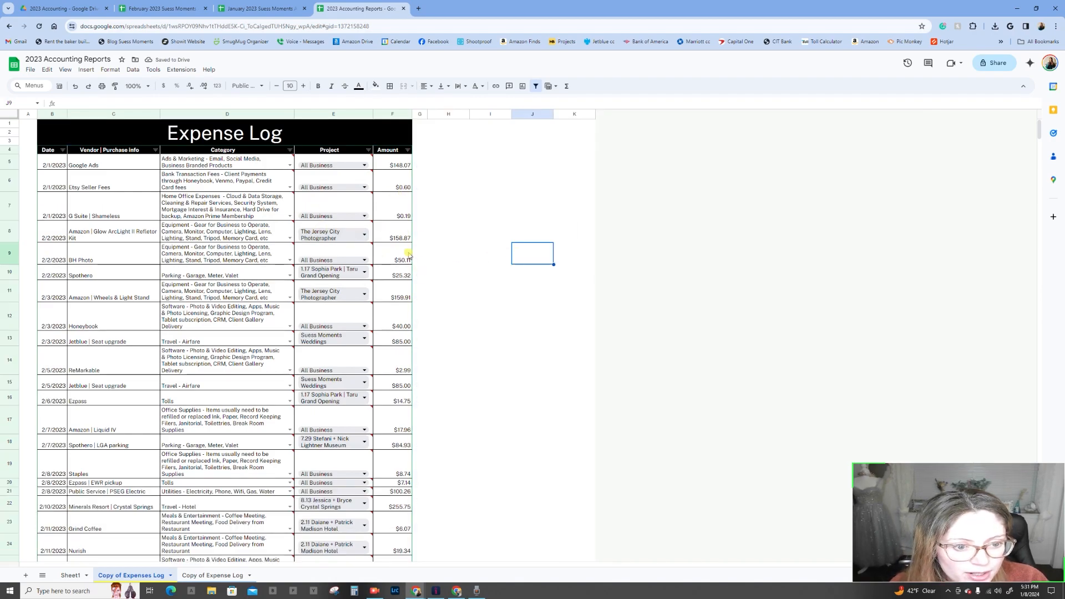
- Check the pasted January rows in the combined log and delete the Copy of Expense Log sheet
scroll(346, 170, "down", 20)
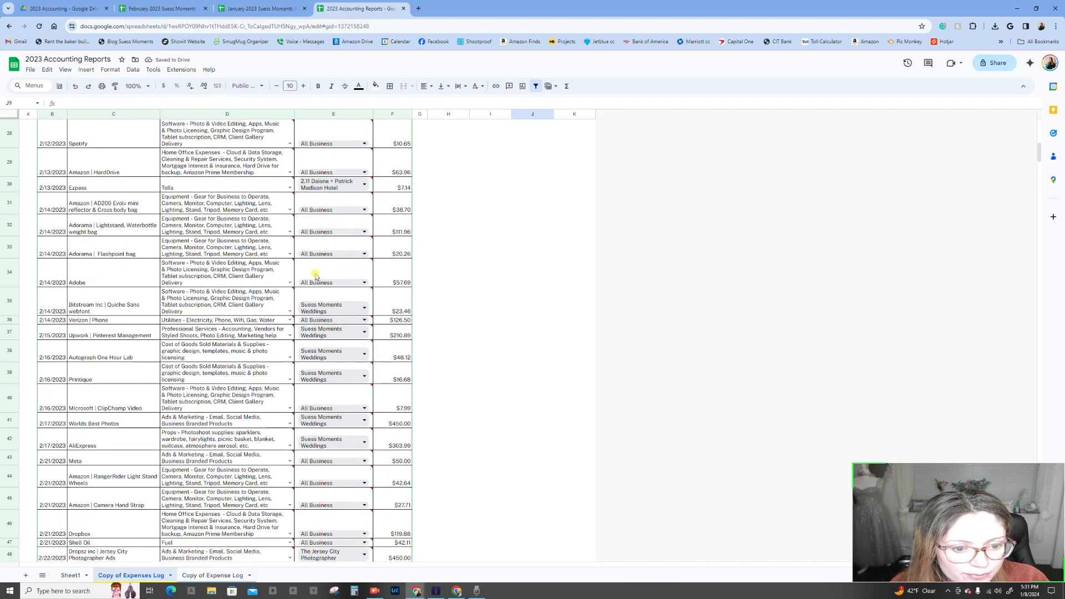
scroll(324, 286, "down", 8)
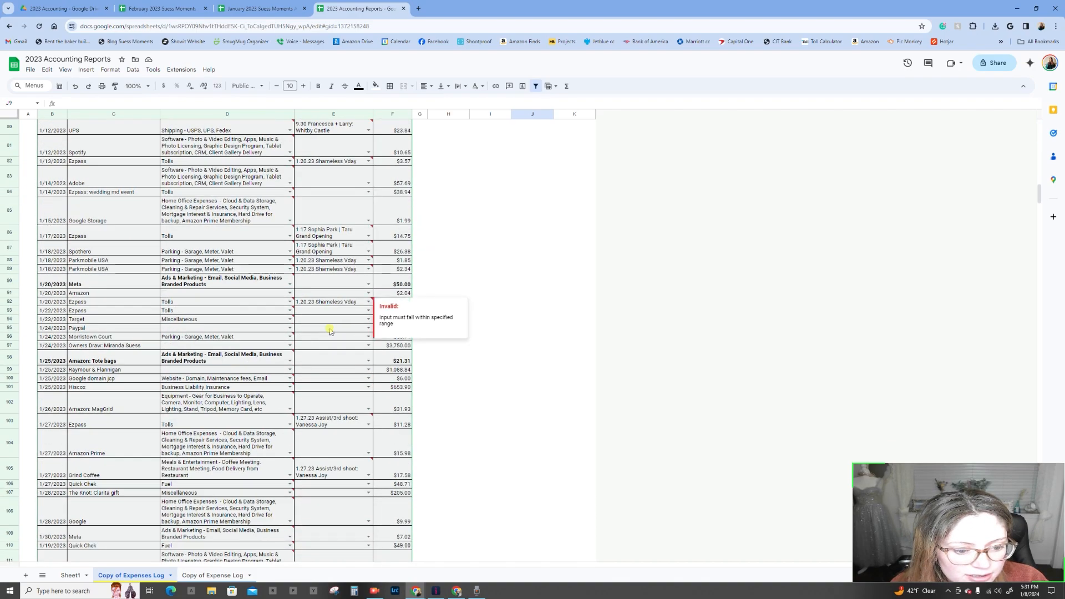
scroll(333, 344, "down", 5)
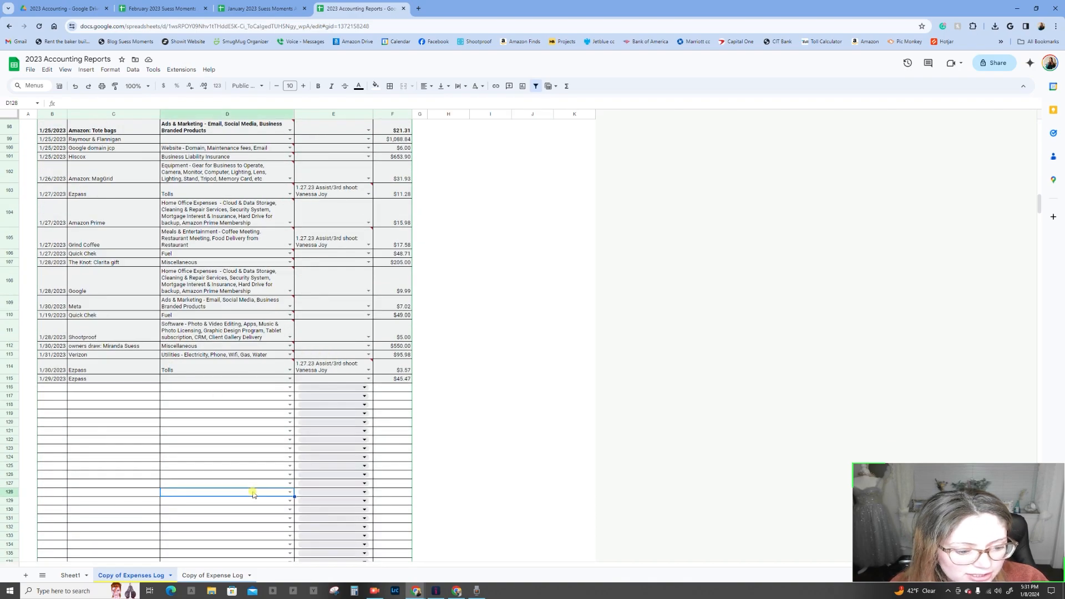
right_click(206, 577)
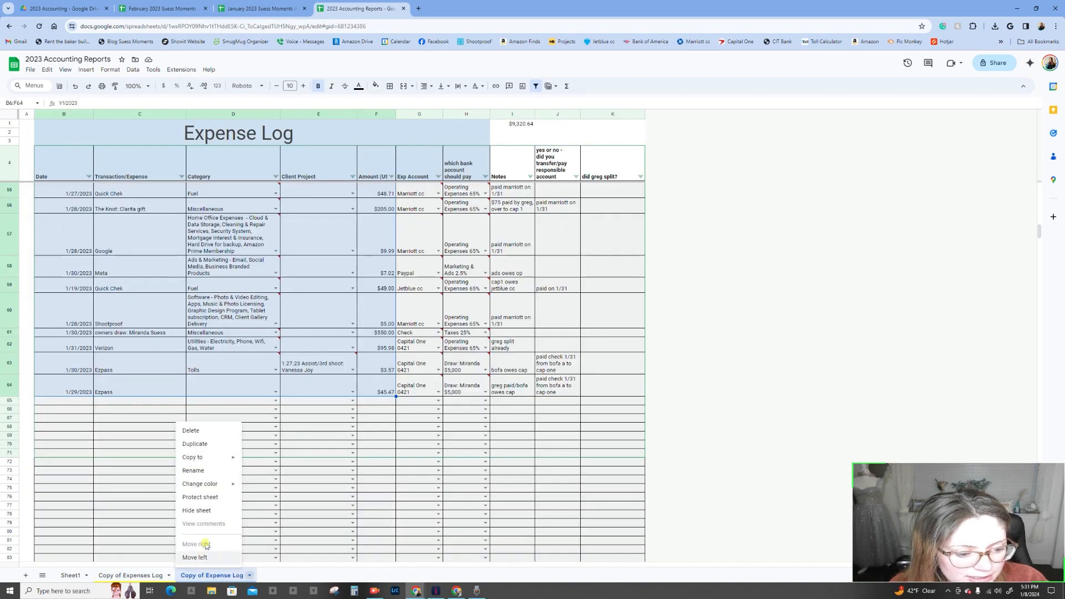
left_click(191, 431)
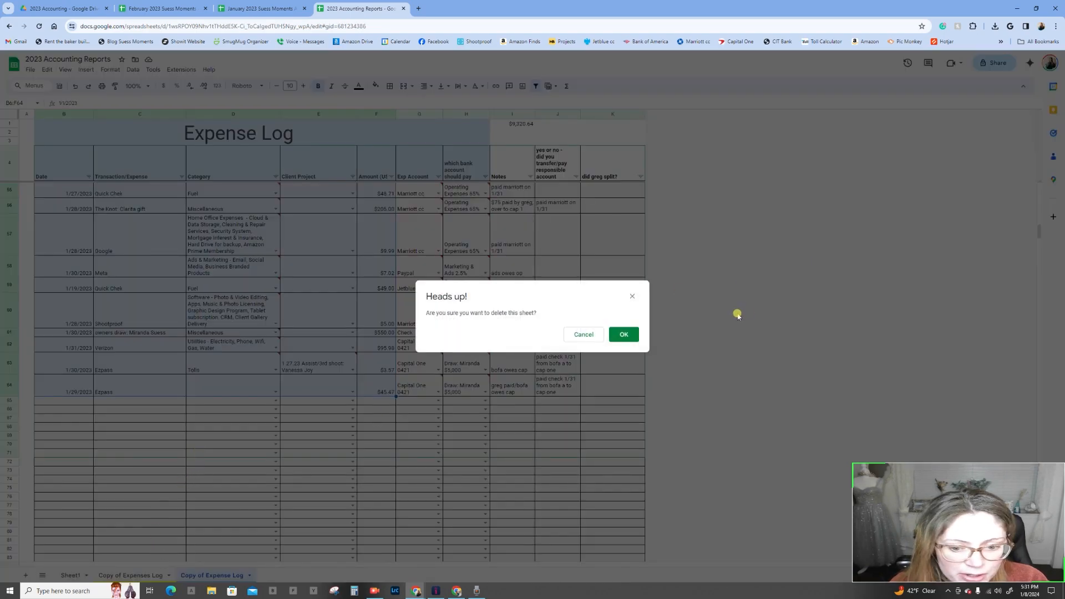
left_click(623, 334)
scroll(147, 524, "up", 5)
scroll(152, 428, "up", 5)
scroll(151, 429, "up", 15)
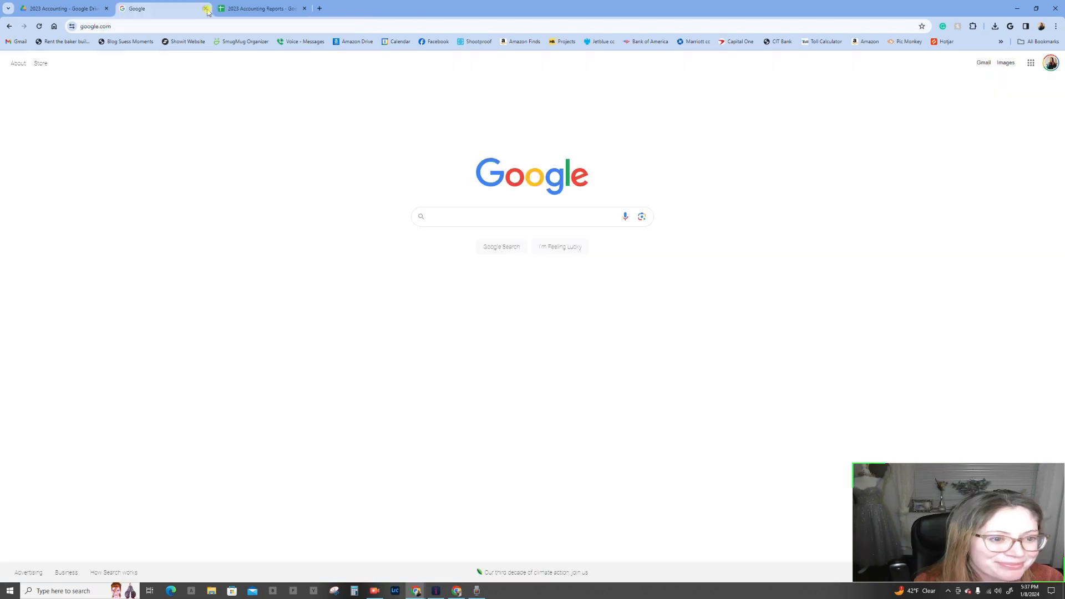
- Close the extra Google tab and switch to the 2023 Accounting folder in Google Drive
left_click(205, 8)
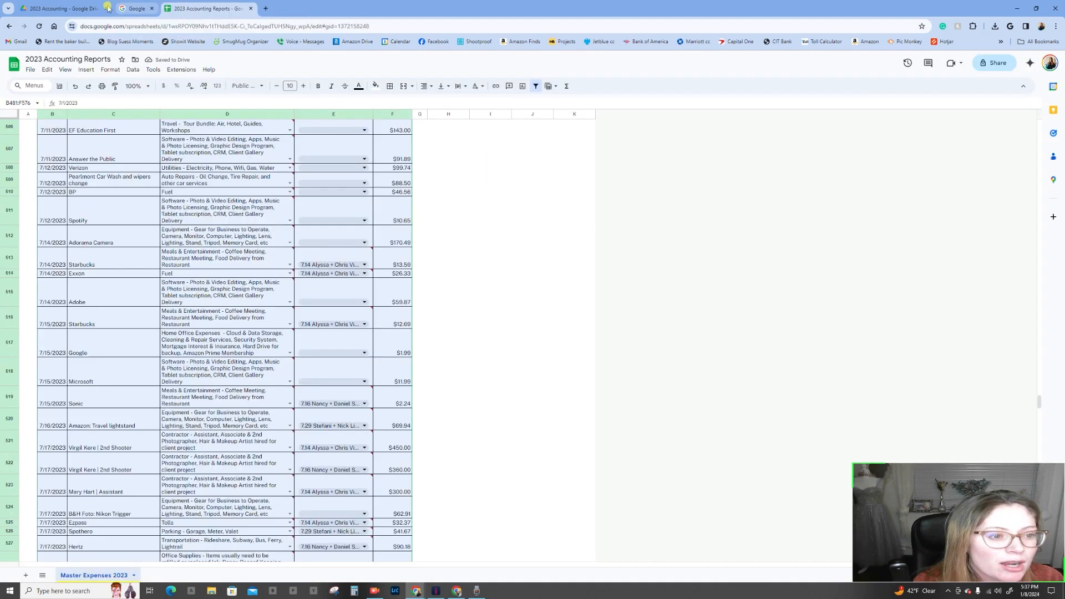
left_click(61, 8)
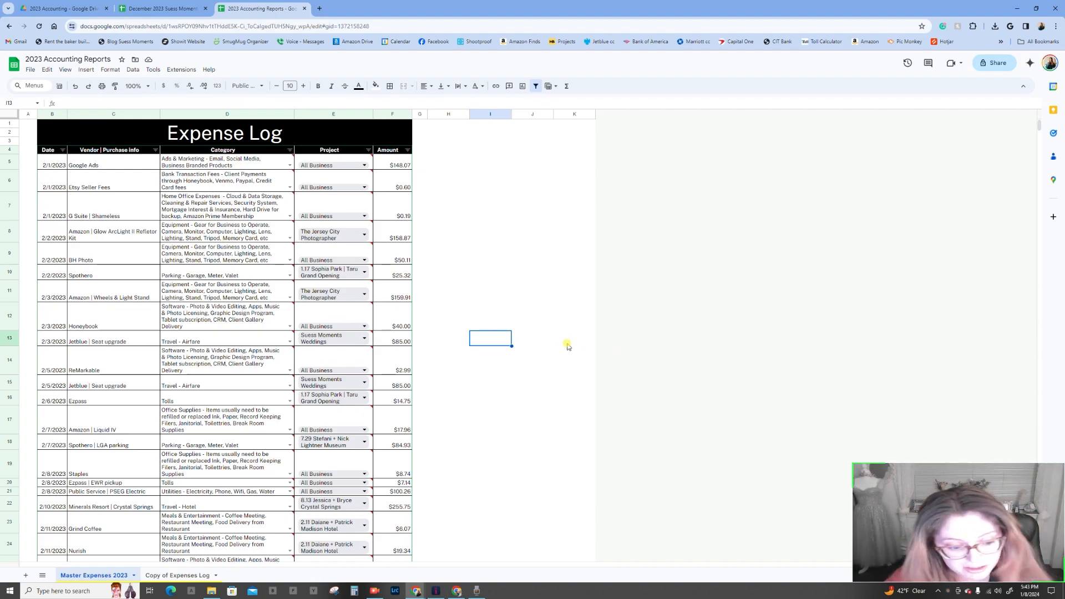
- Delete the Copy of Expenses Log sheet with the December expenses, keeping the Master Expenses 2023 sheet
right_click(163, 577)
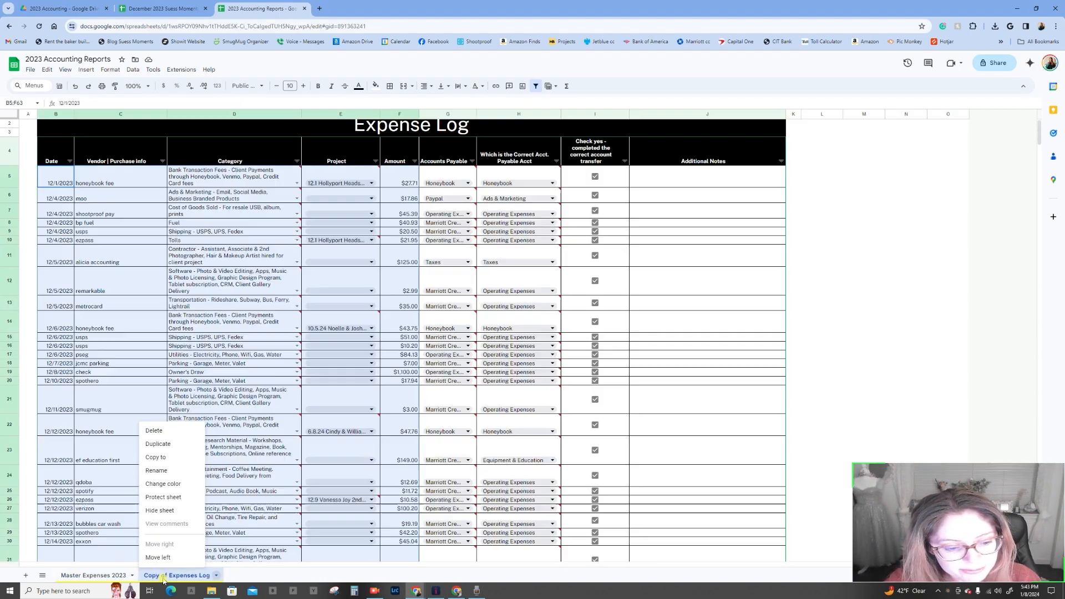
left_click(159, 449)
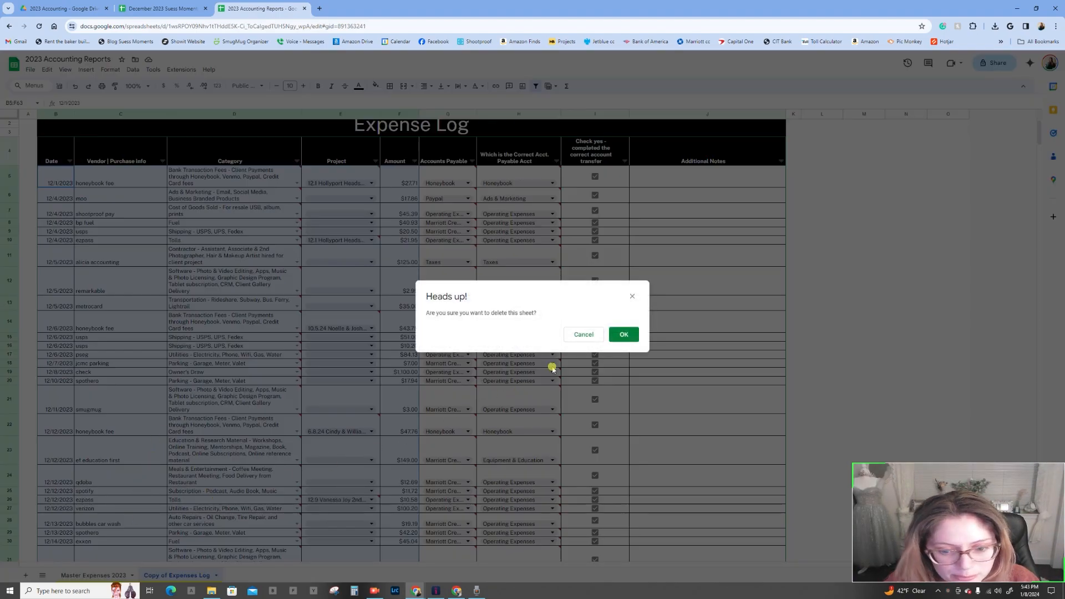
left_click(623, 334)
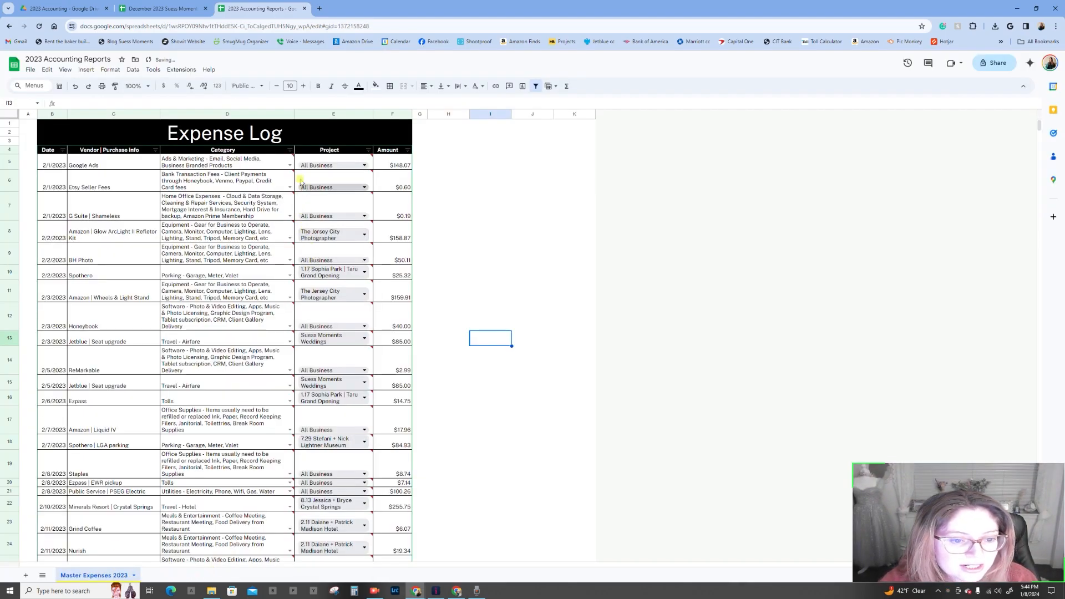
- Remove all data validation rules from the Category and Project columns of the Master Expenses 2023 sheet
double_click(366, 242)
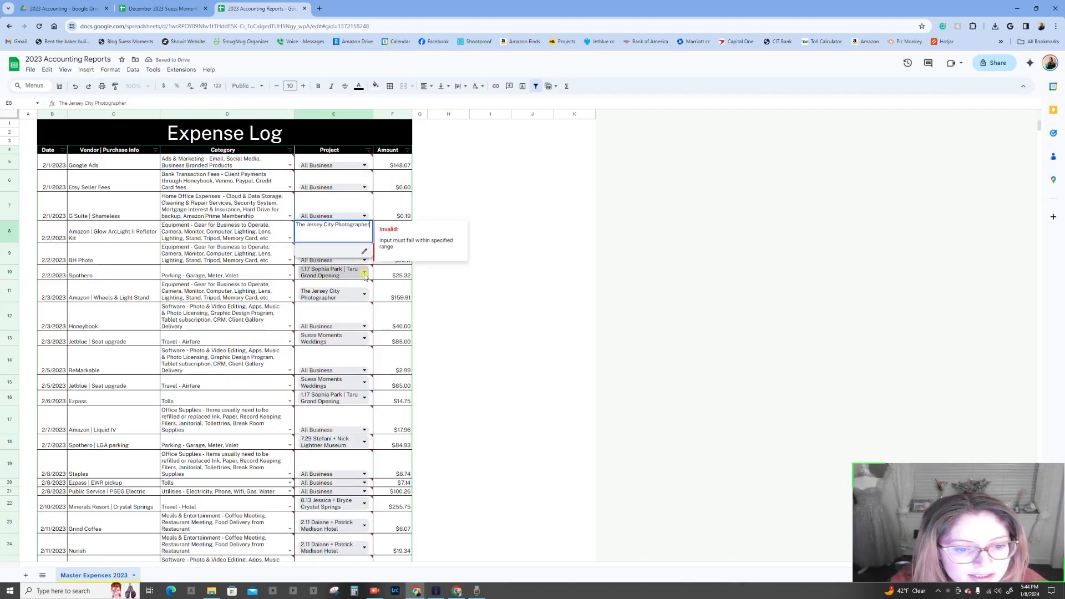
left_click(398, 167)
left_click(321, 165)
left_click(279, 168)
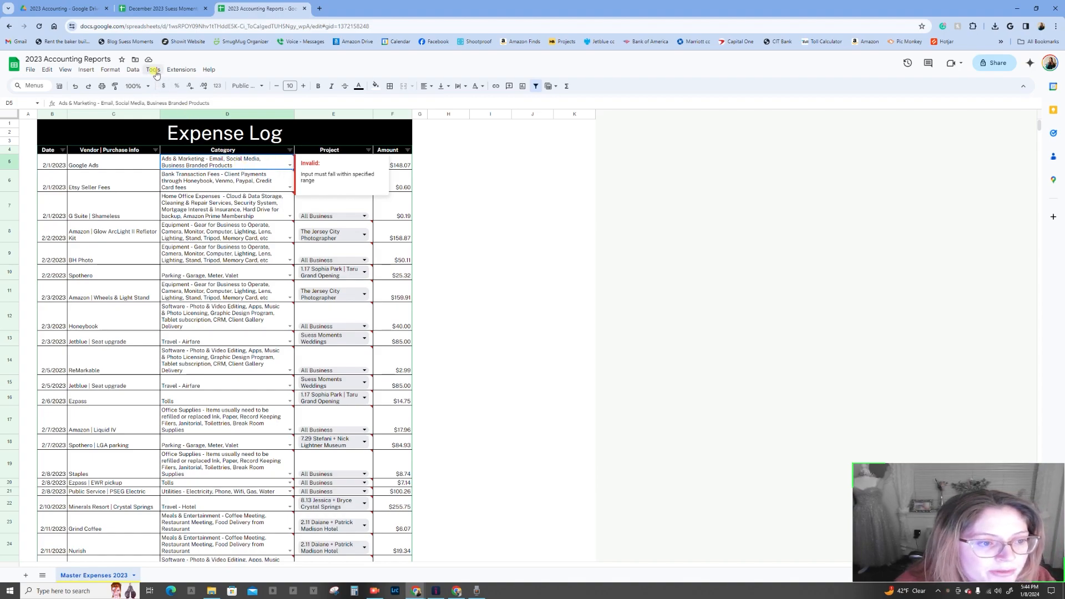
left_click(134, 71)
left_click(200, 238)
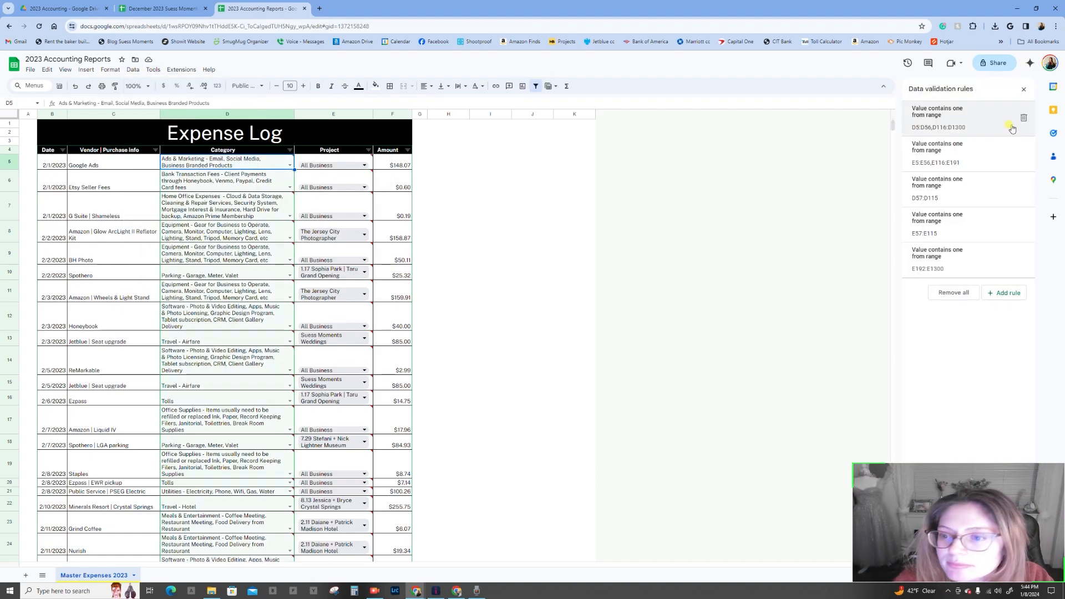
left_click(951, 292)
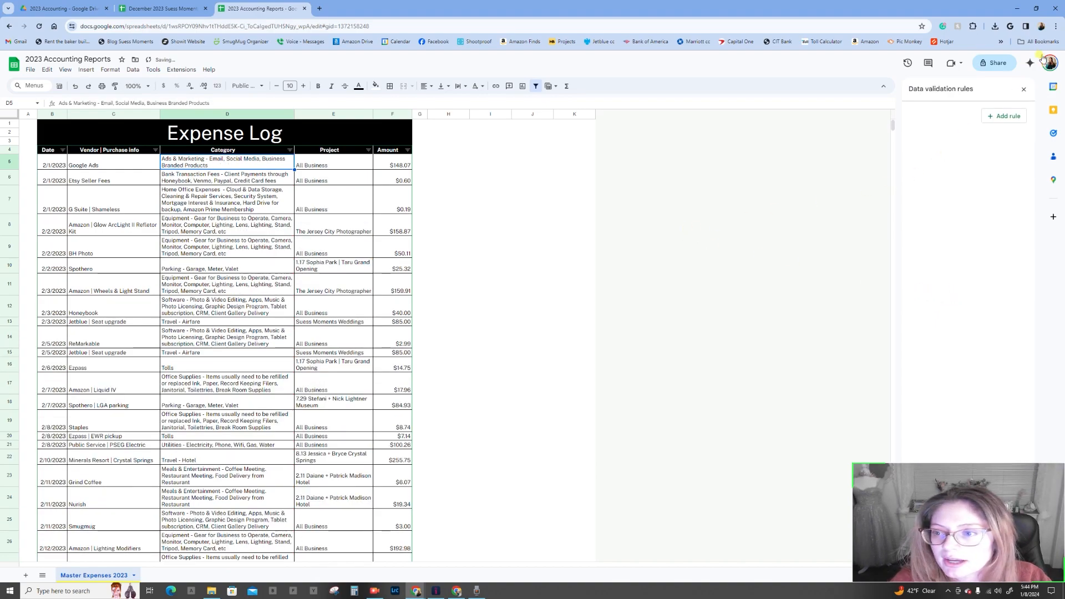
left_click(1024, 90)
left_click(152, 410)
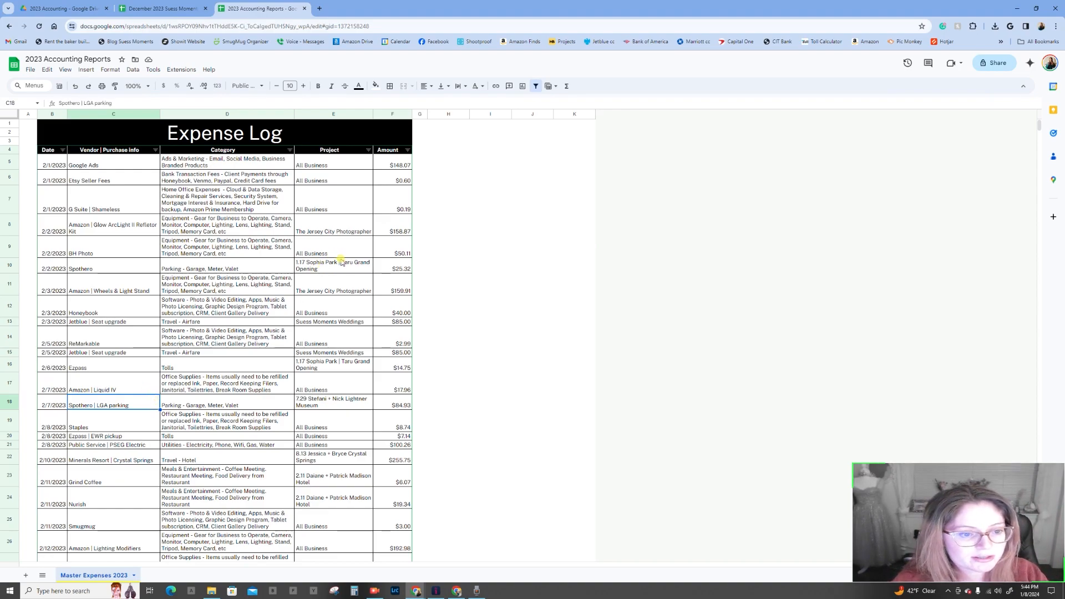
left_click(281, 252)
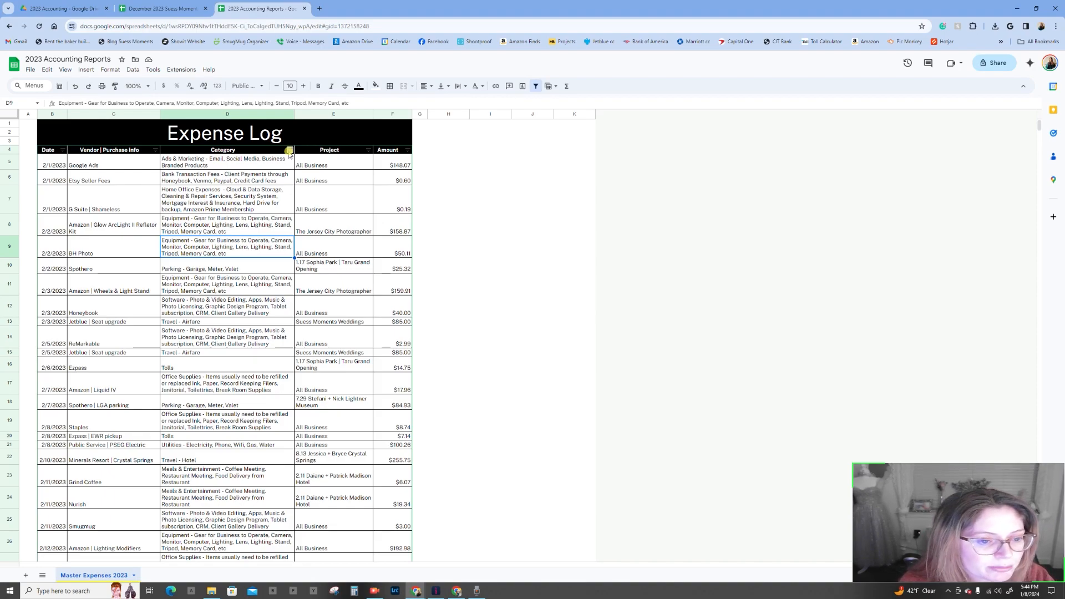
left_click(255, 162)
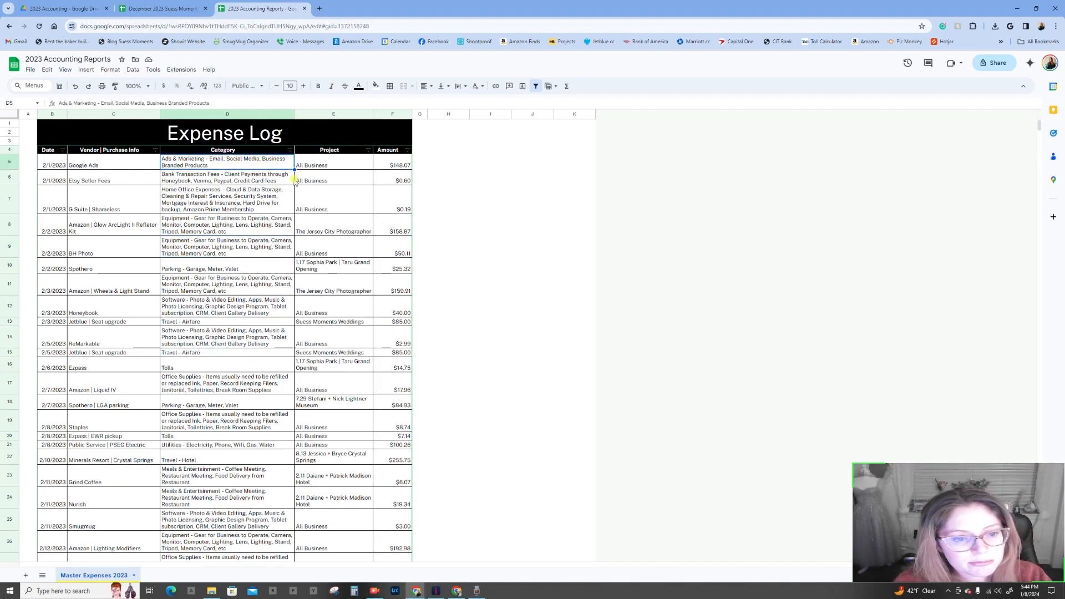
left_click(329, 198)
left_click(330, 302)
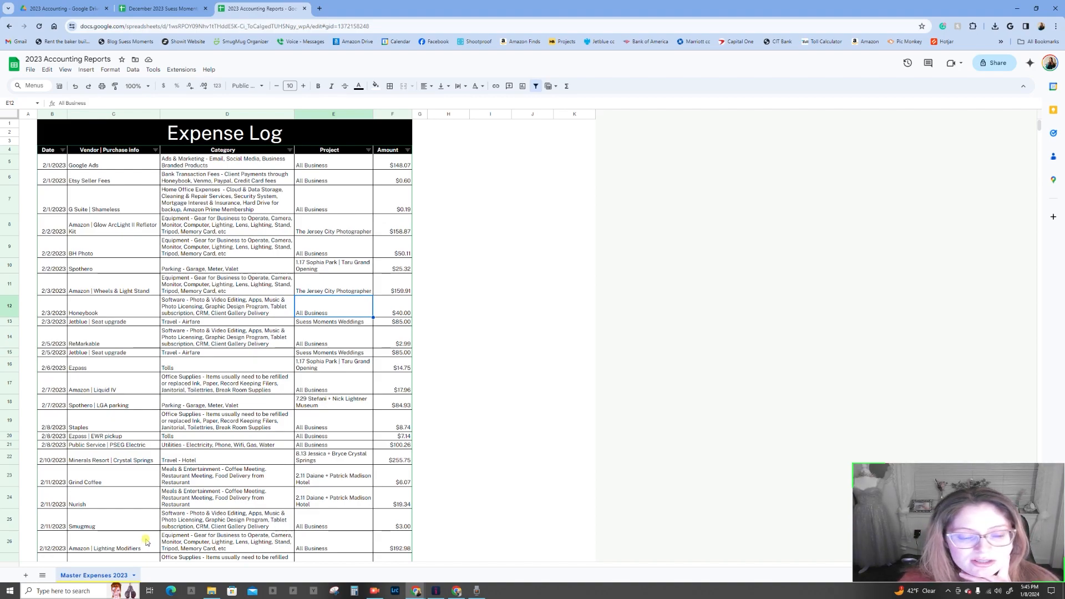
left_click(348, 344)
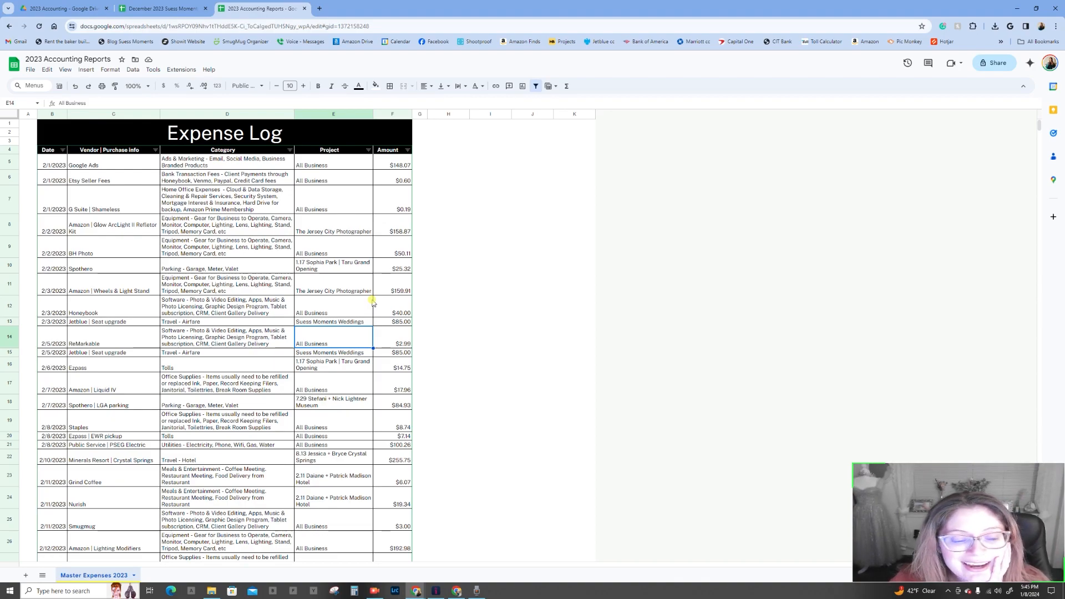
left_click(321, 204)
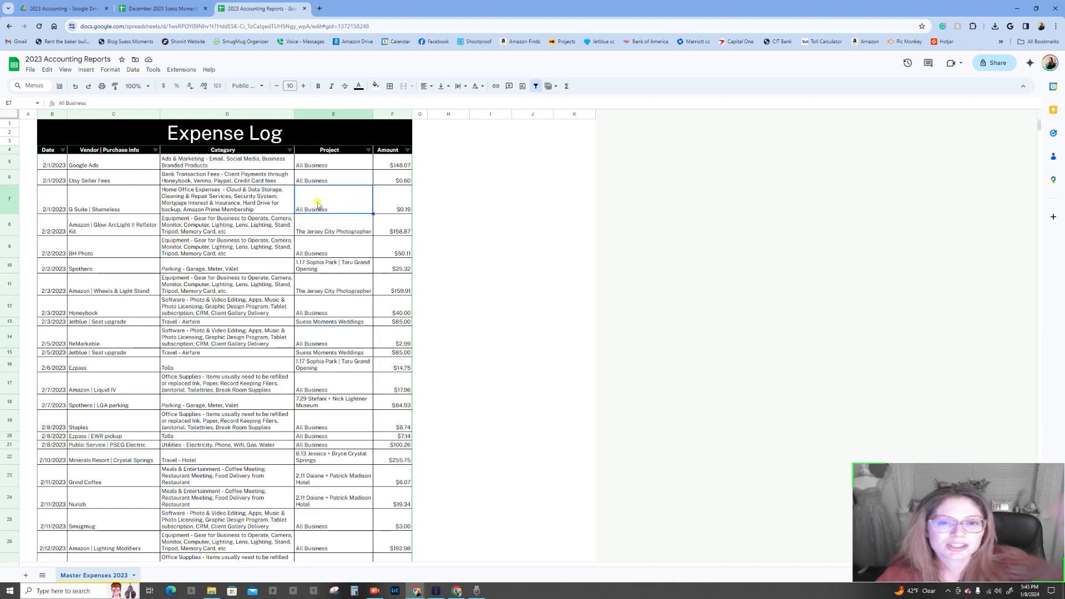